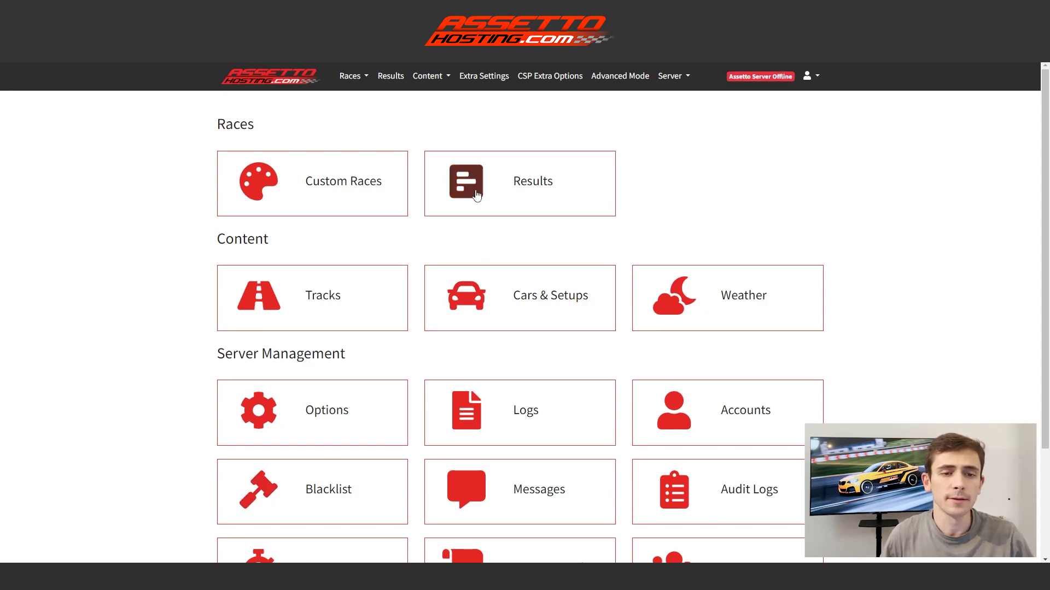
# Open the Content menu showing Tracks, Cars & Setups and Weather.
pyautogui.click(448, 81)
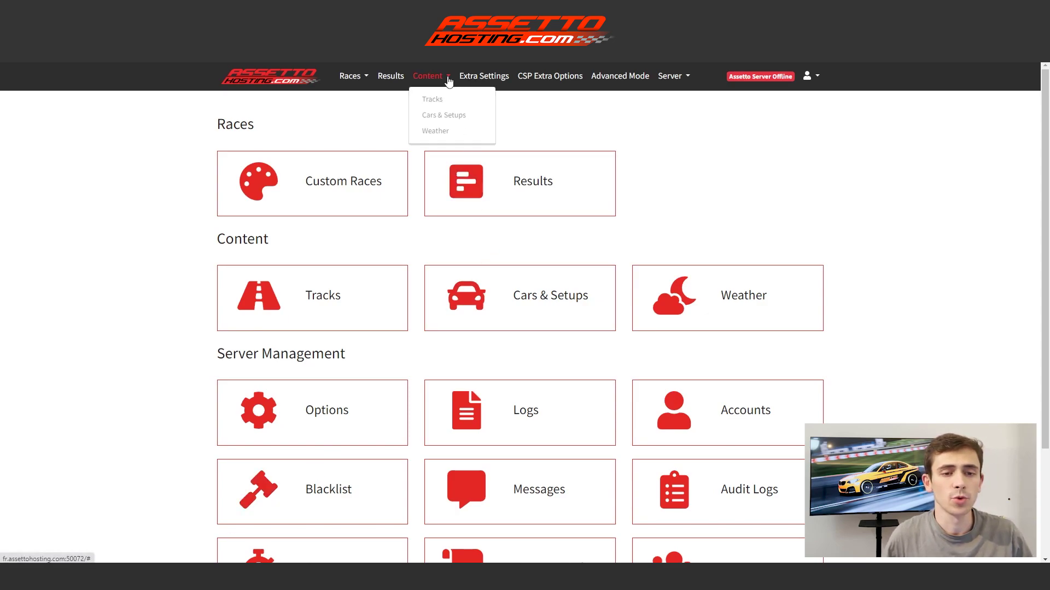
# Upload the content/tracks/arrabassada folder so Arrabassada (layout_freeroam) joins the Tracks list.
pyautogui.click(447, 99)
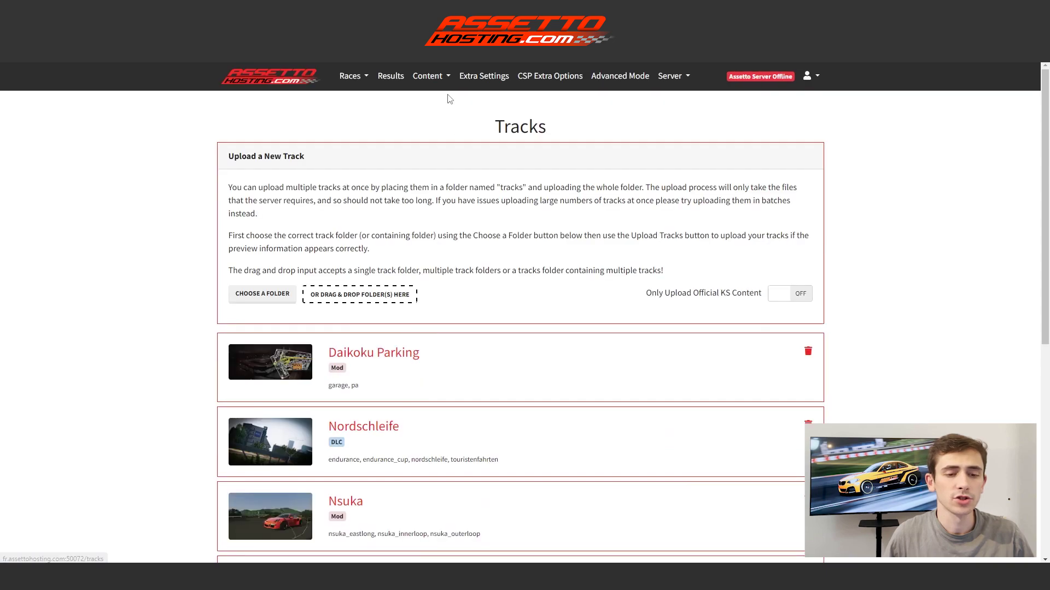
pyautogui.click(269, 299)
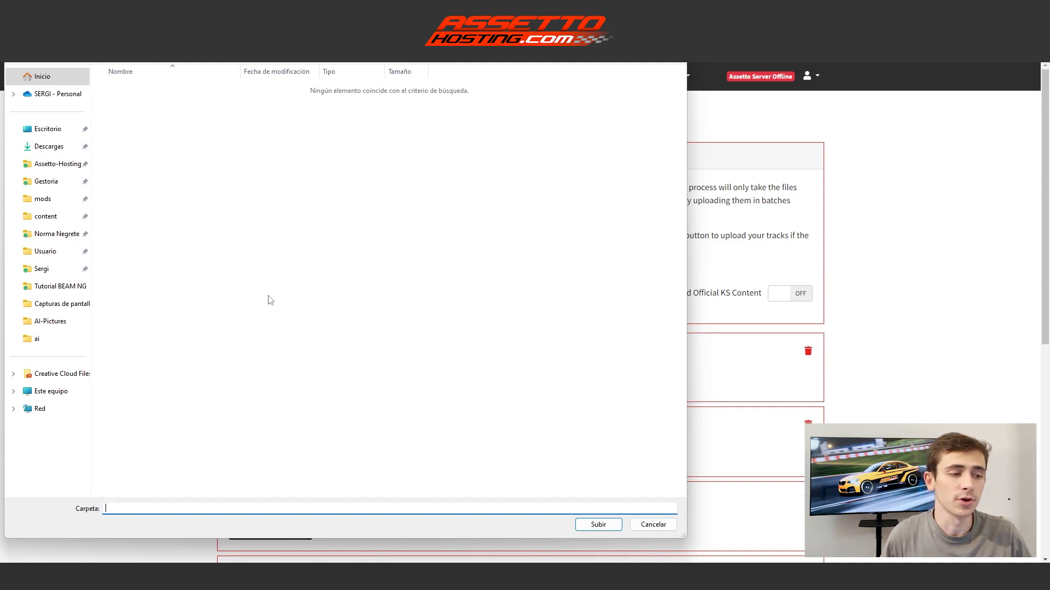
pyautogui.click(59, 223)
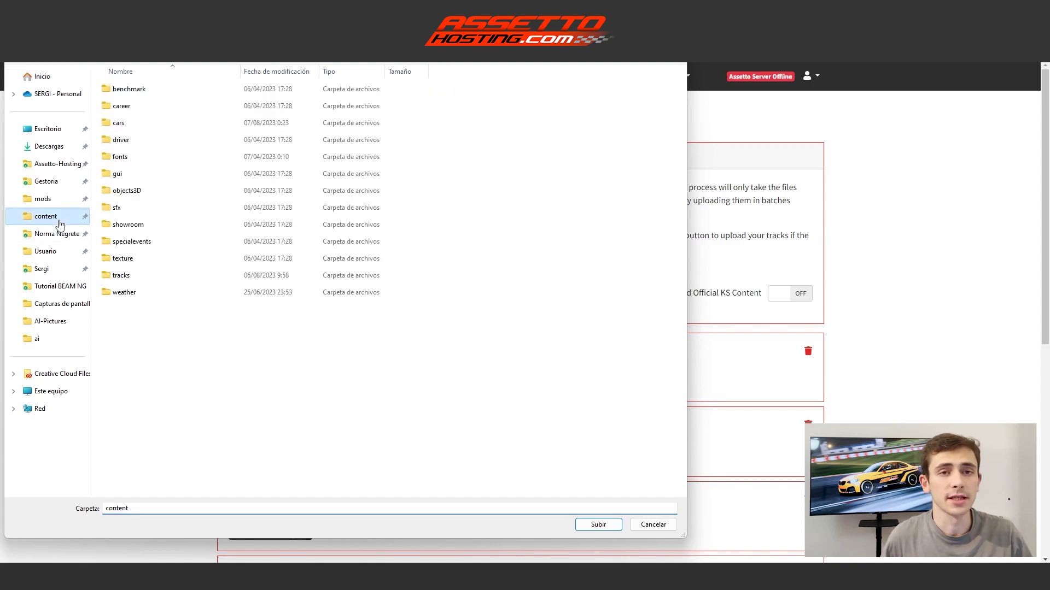
pyautogui.doubleClick(169, 273)
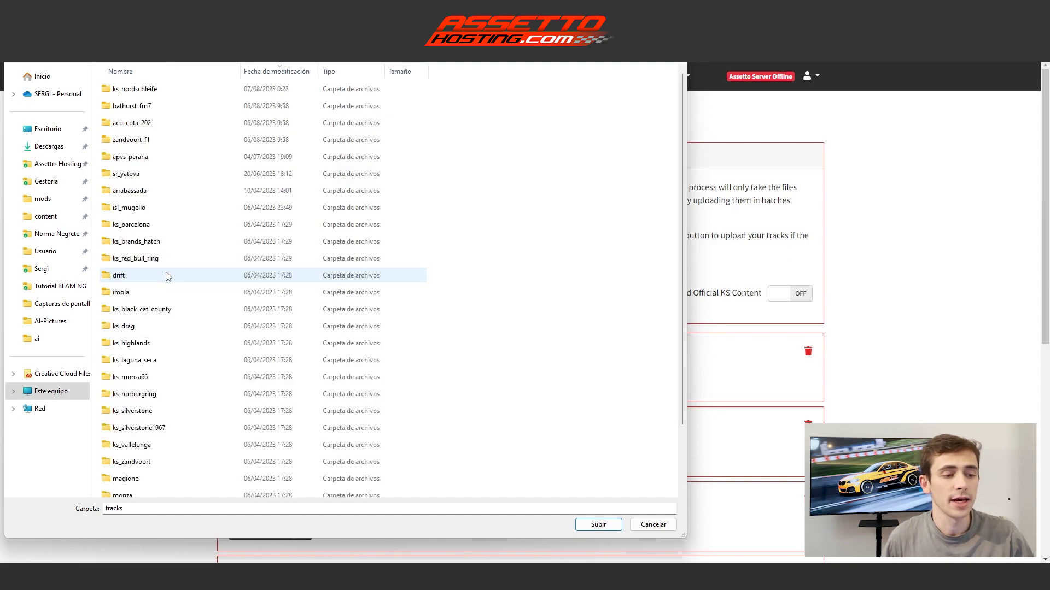
pyautogui.click(154, 194)
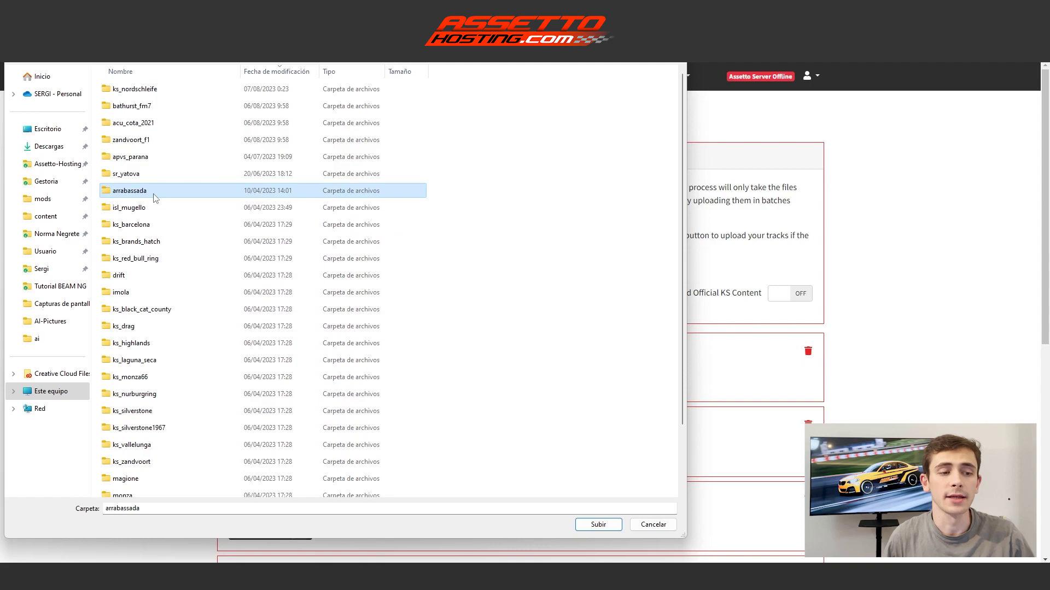
pyautogui.click(599, 526)
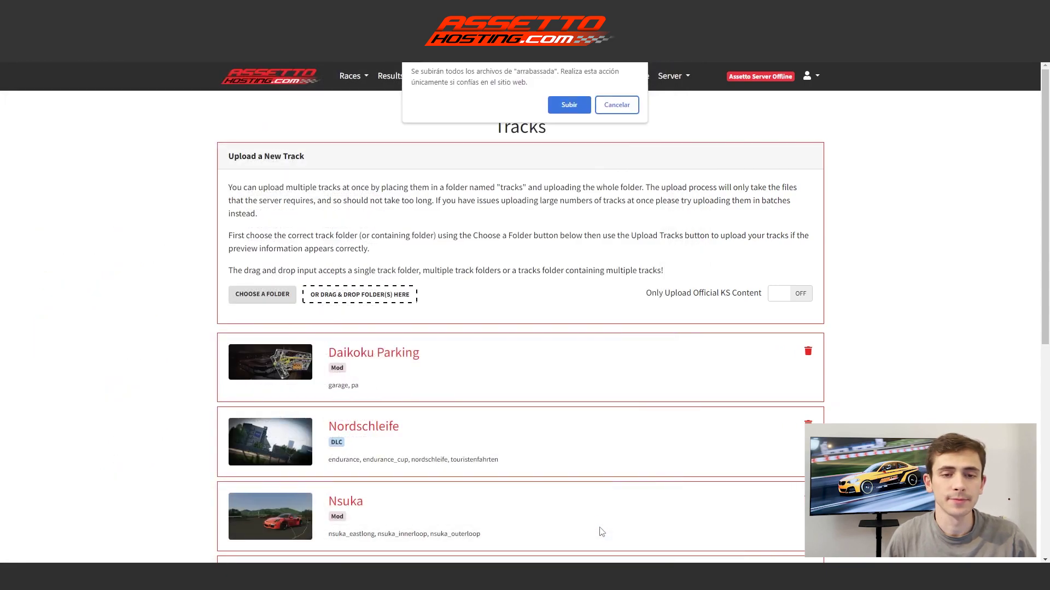
pyautogui.click(569, 105)
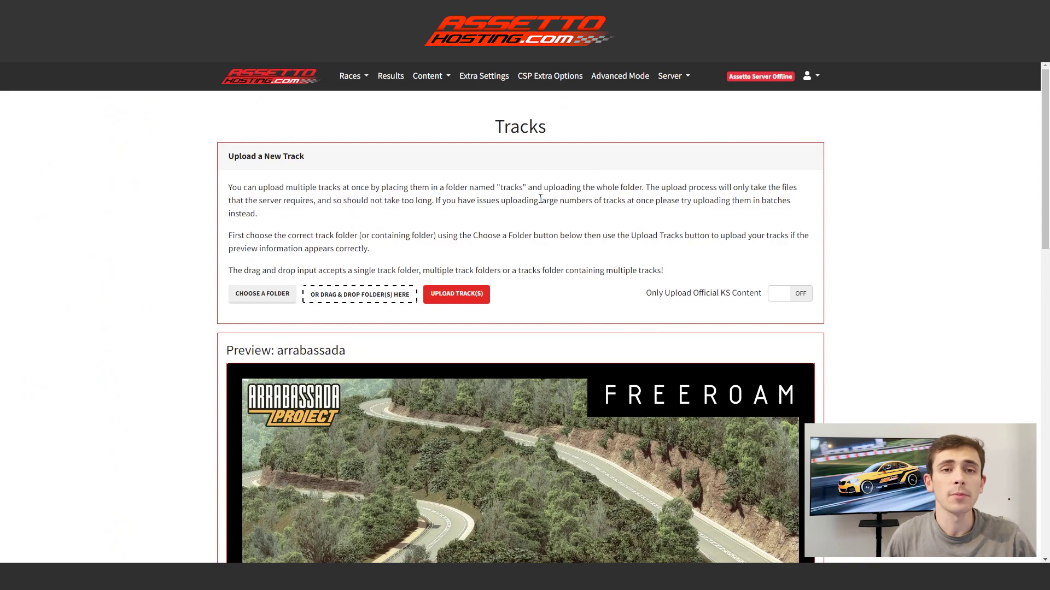
pyautogui.click(484, 295)
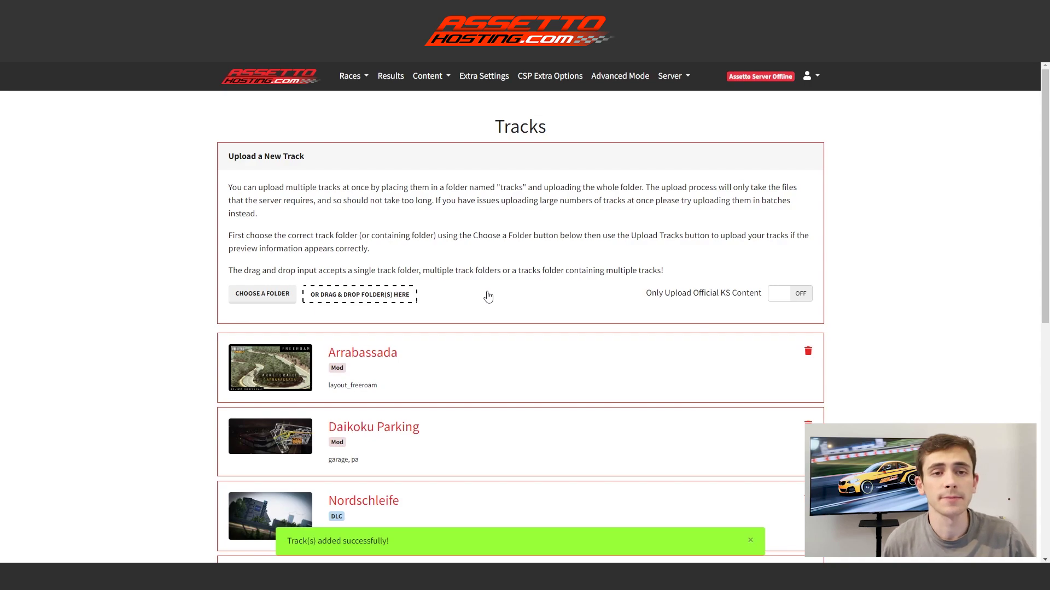
# Upload fast_lane.ai from the desktop ai folder as Arrabassada's AI lanes file.
pyautogui.click(411, 353)
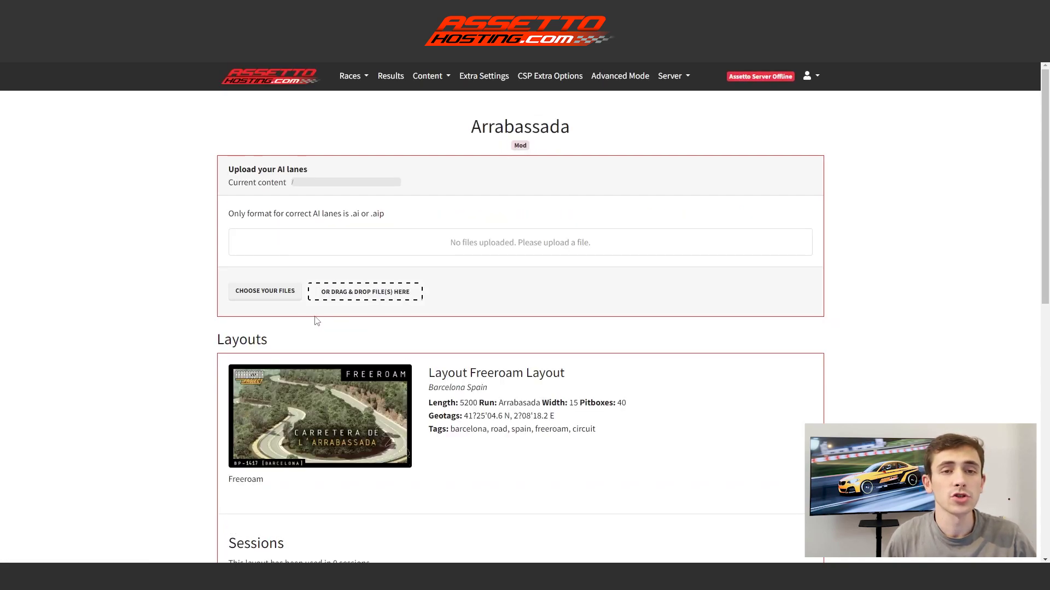
pyautogui.click(279, 293)
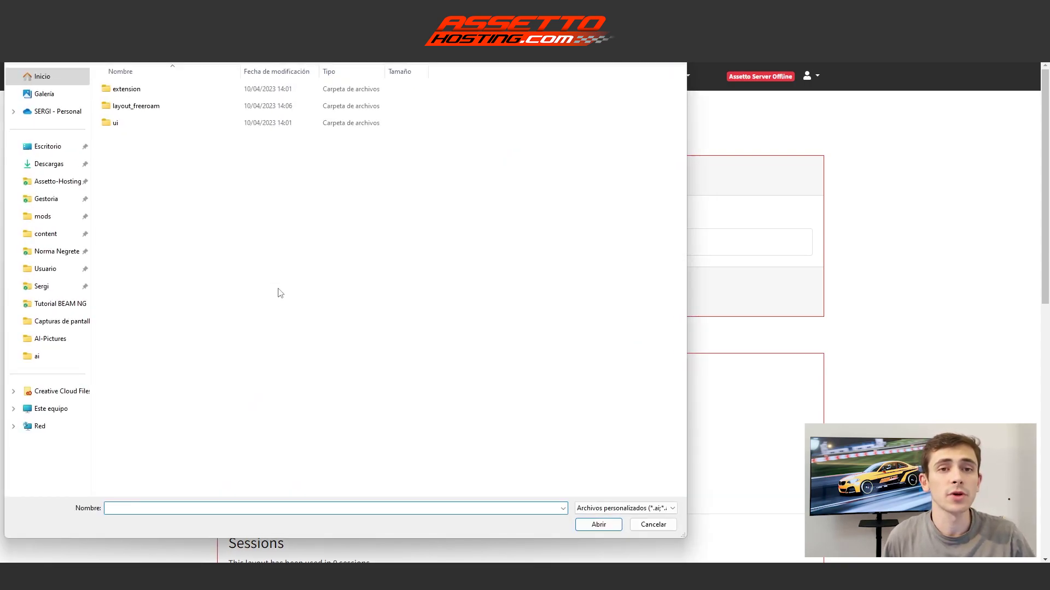
pyautogui.click(59, 148)
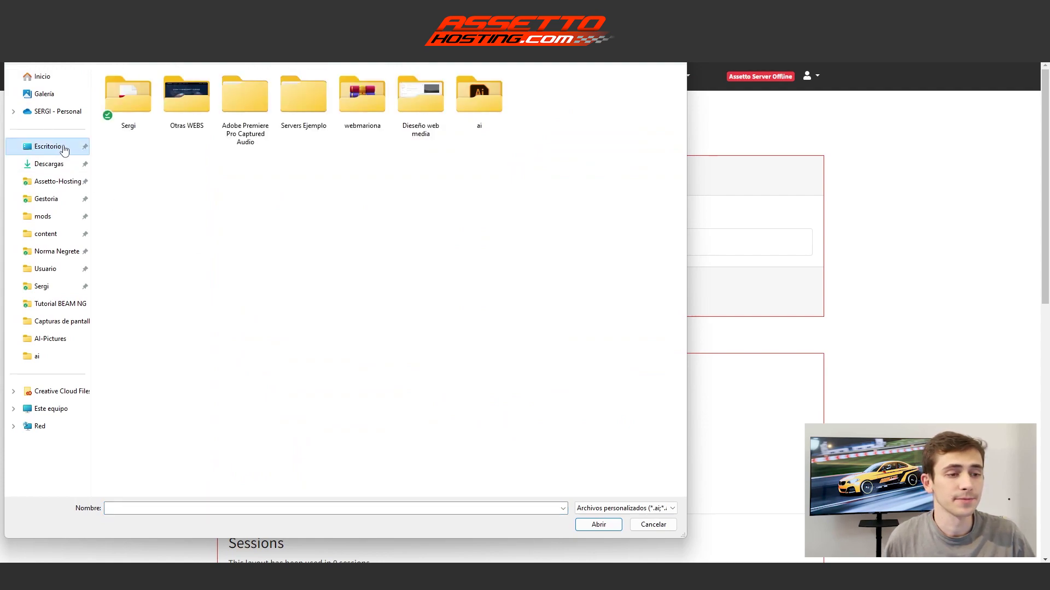
pyautogui.doubleClick(493, 126)
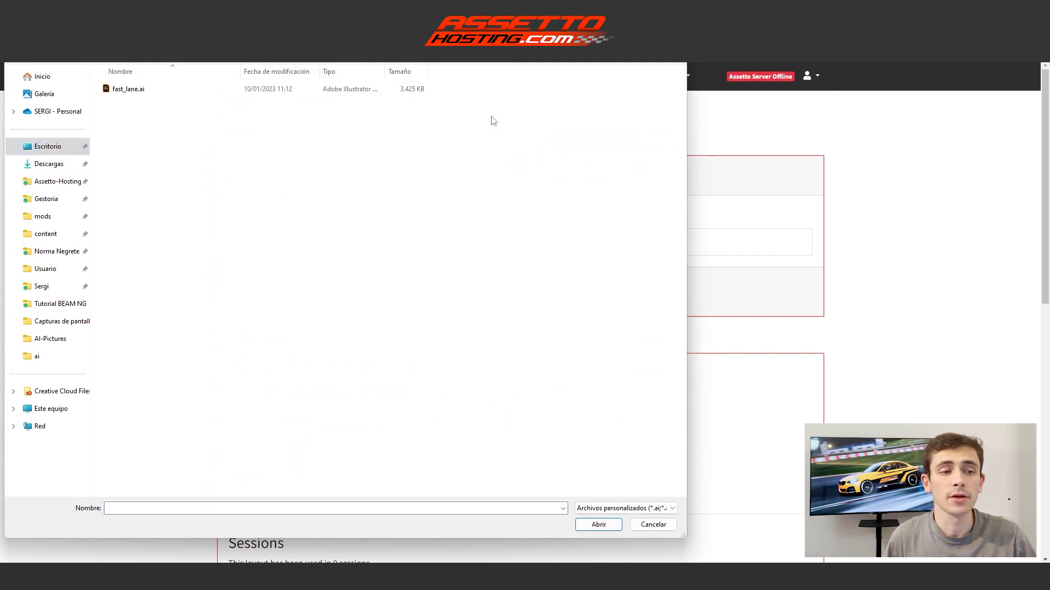
pyautogui.click(206, 89)
pyautogui.click(589, 525)
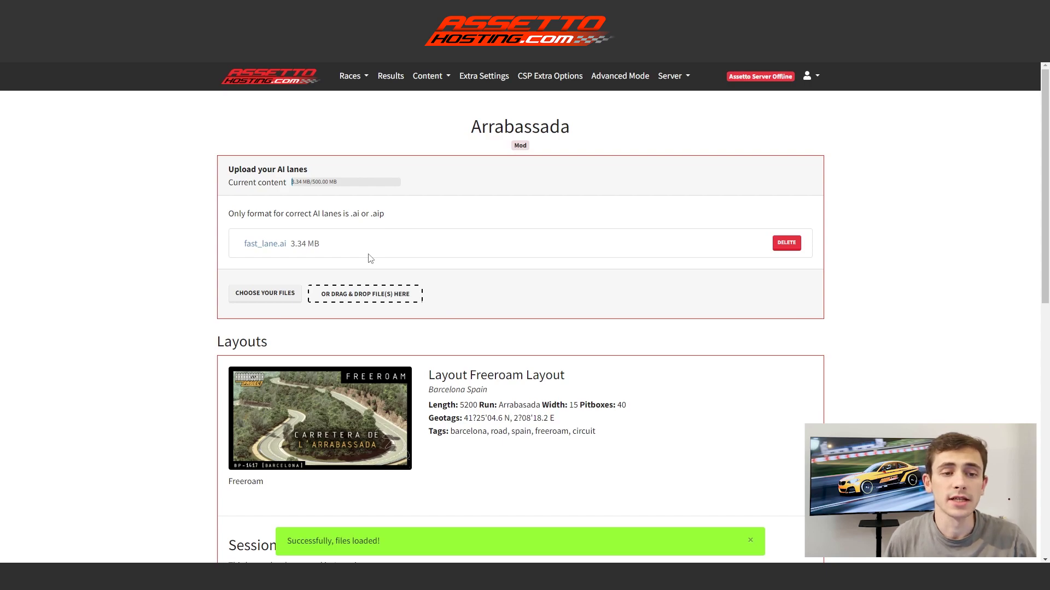
pyautogui.click(361, 77)
# Create a new custom race on Arrabassada with the Alfa Romeo 4C as its car.
pyautogui.click(365, 119)
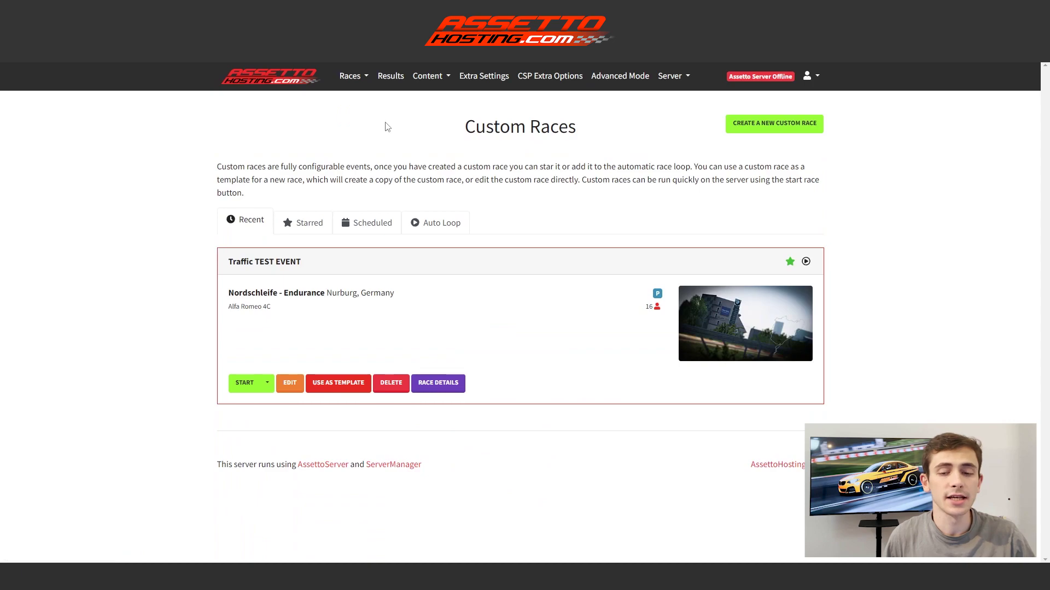
pyautogui.click(776, 126)
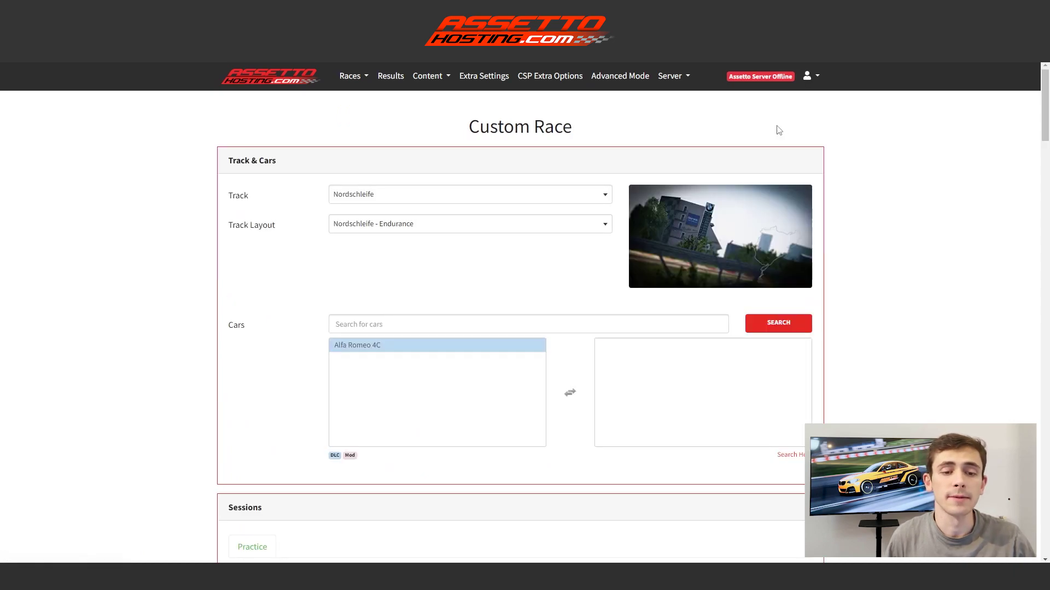
pyautogui.click(473, 202)
pyautogui.click(397, 288)
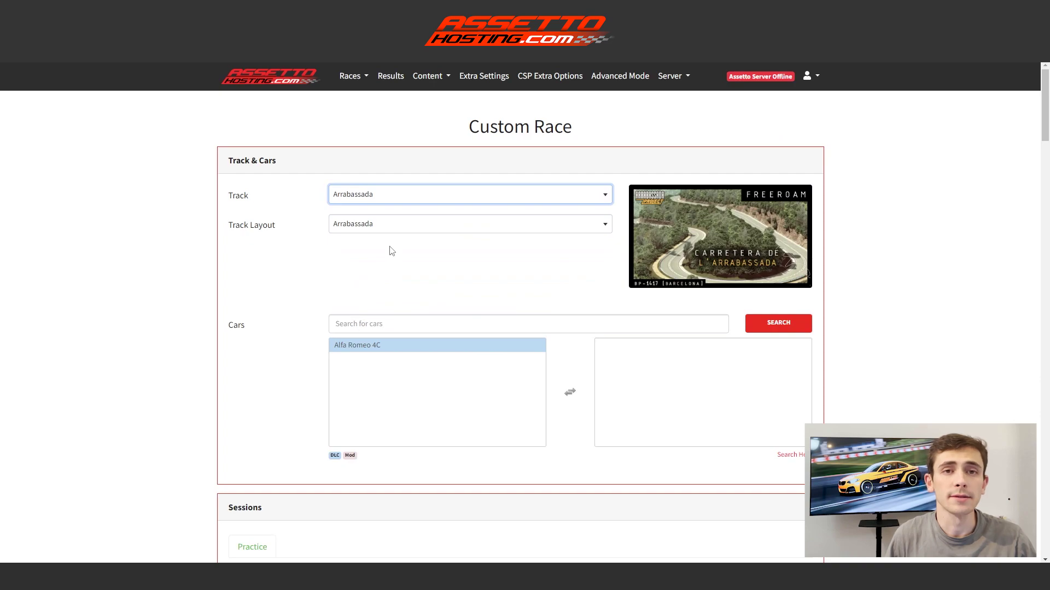
pyautogui.scroll(-1, 392, 251)
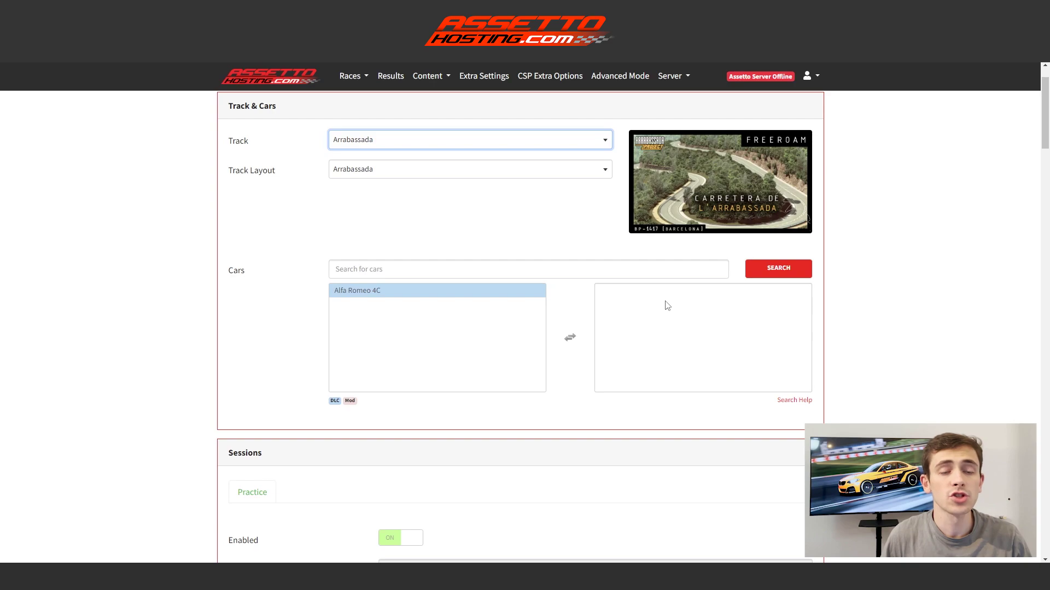
pyautogui.click(489, 298)
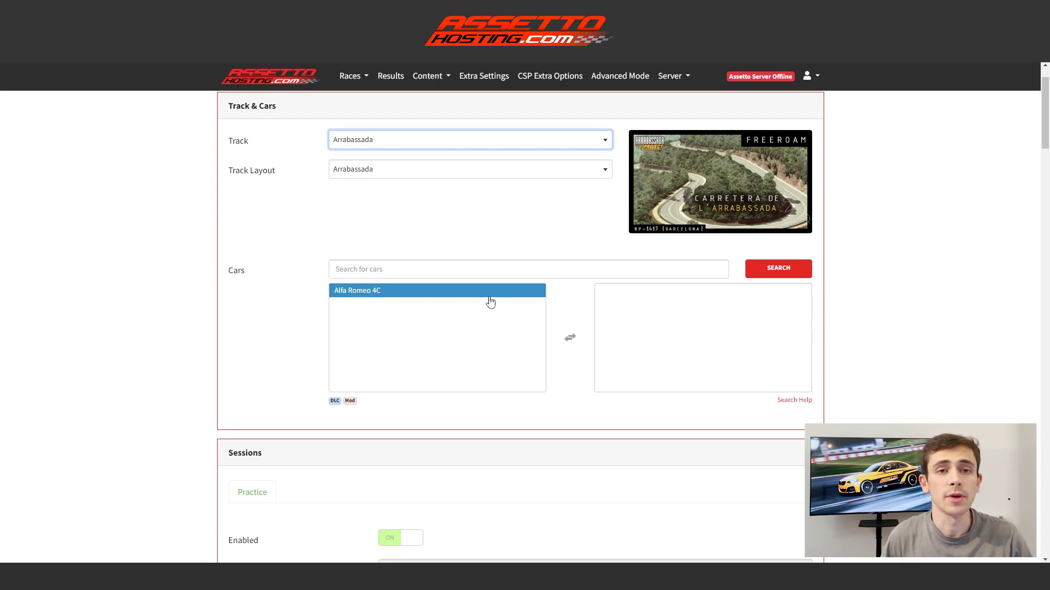
pyautogui.doubleClick(490, 298)
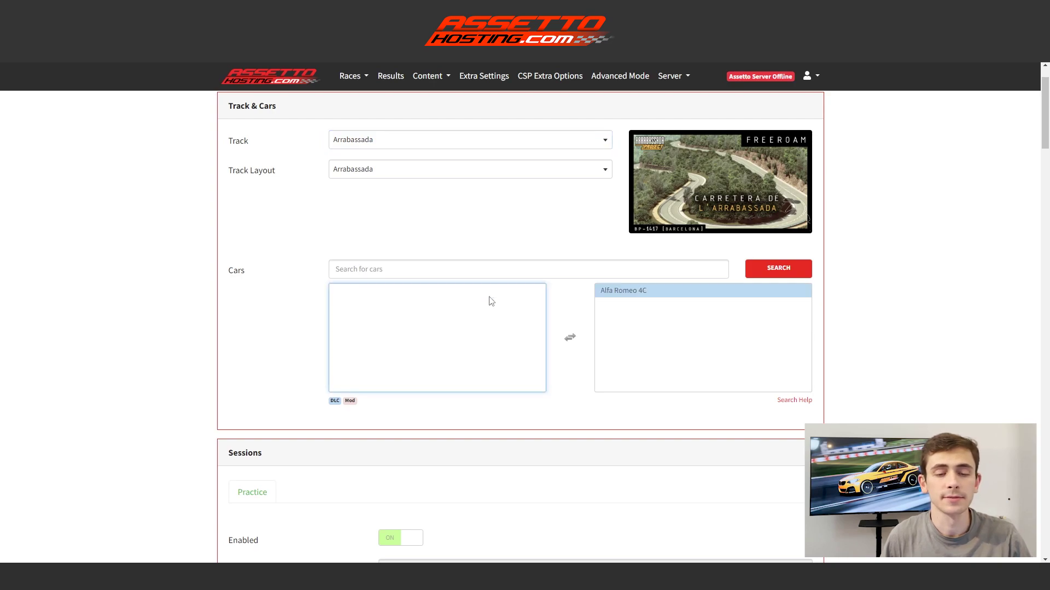
# Set the Practice session time to 120 minutes.
pyautogui.scroll(-5, 491, 301)
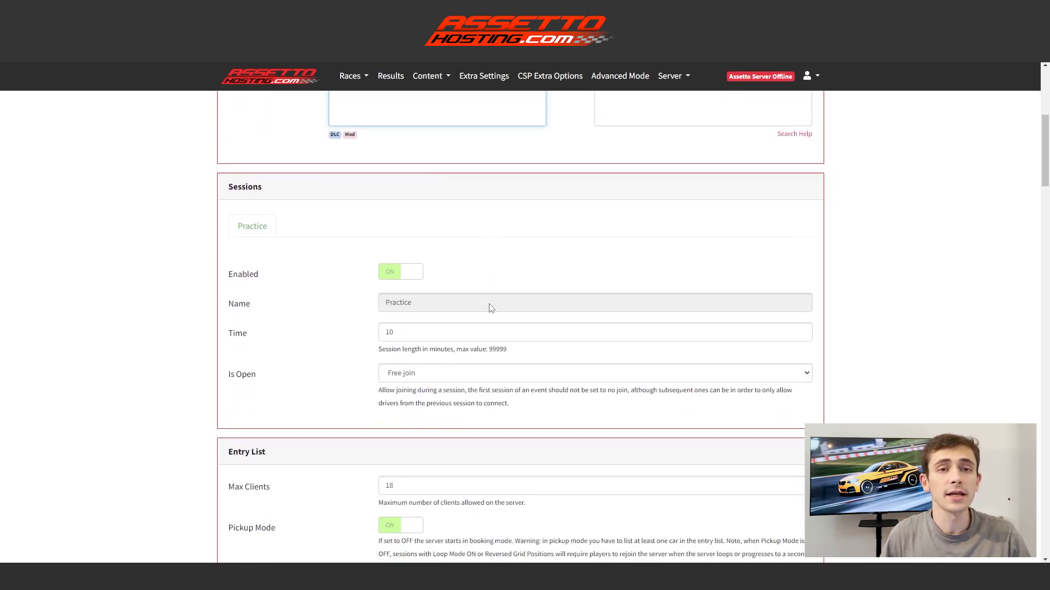
pyautogui.doubleClick(388, 324)
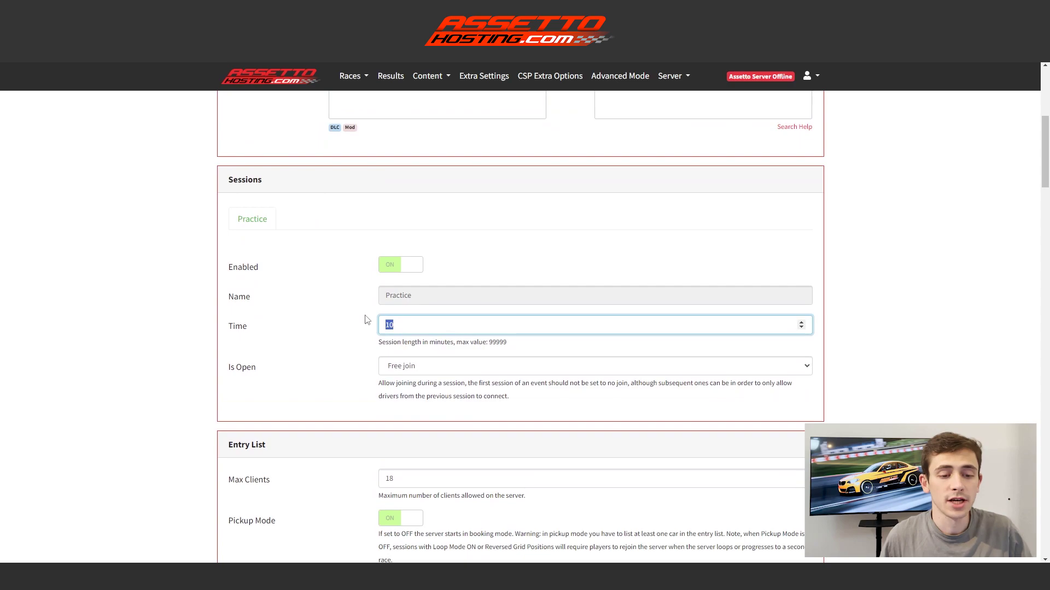
pyautogui.write('120')
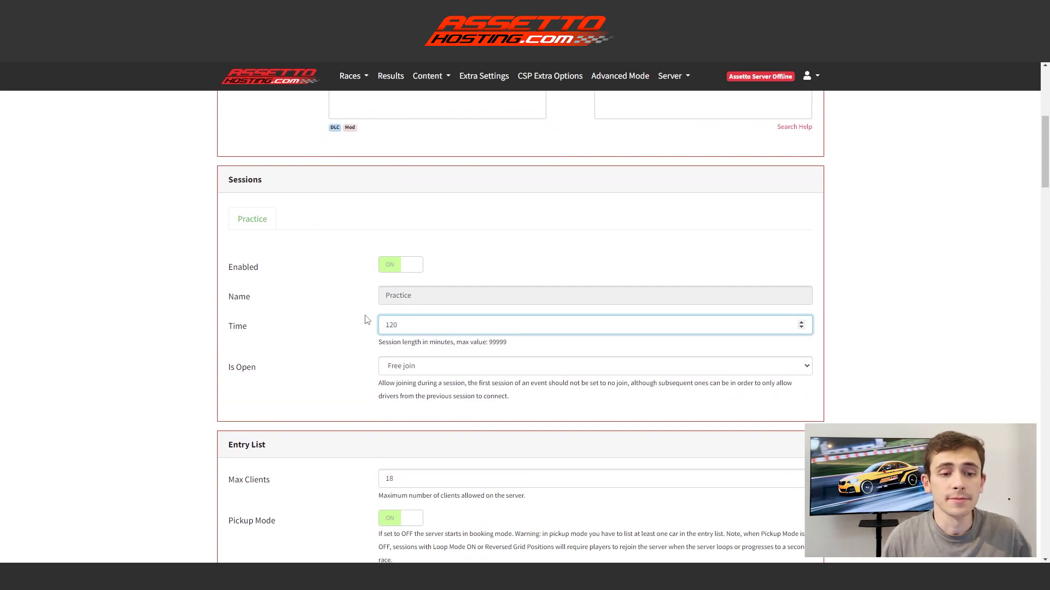
pyautogui.scroll(-8, 366, 319)
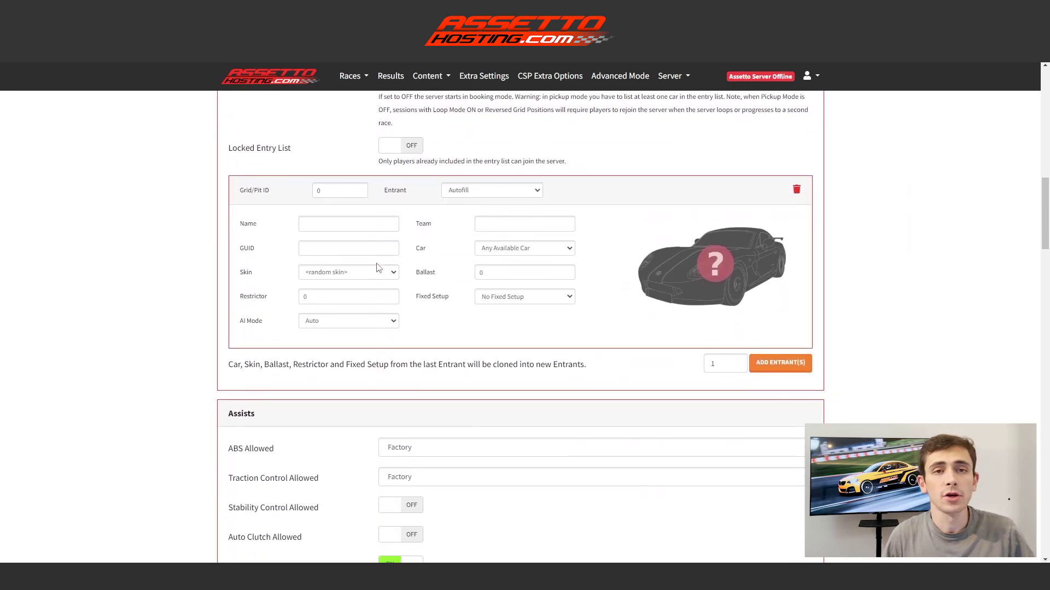
pyautogui.scroll(1, 379, 268)
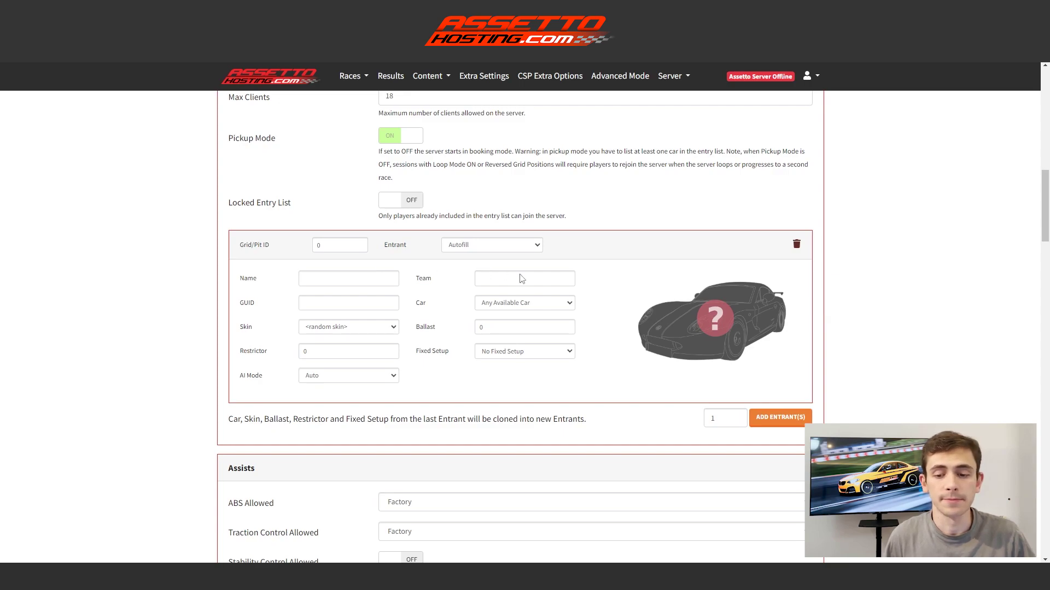
pyautogui.scroll(-2, 602, 306)
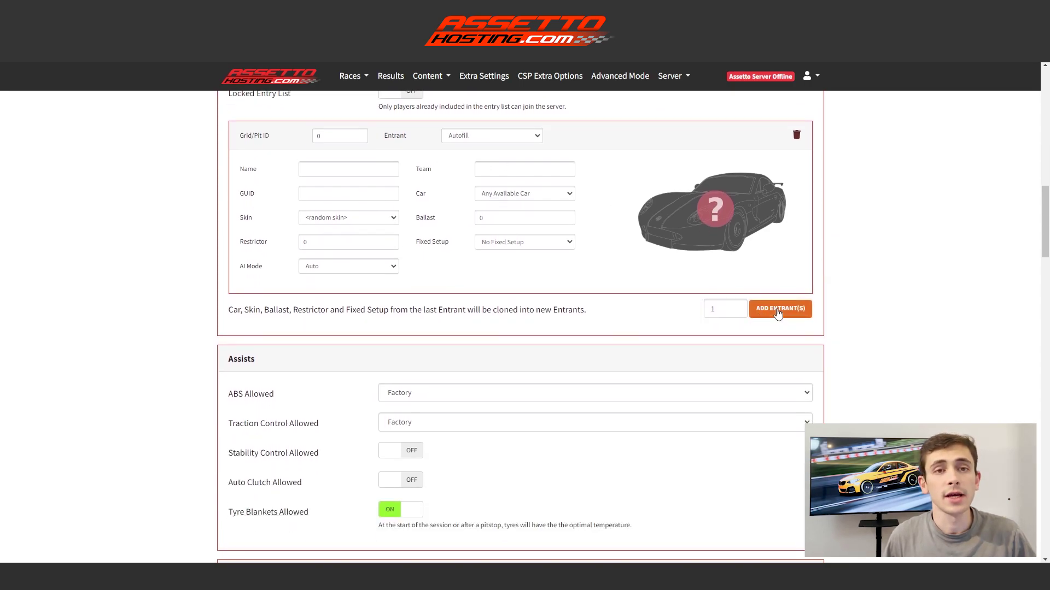
# Add a second and third entrant to the entry list and review the AI mode options.
pyautogui.click(778, 310)
pyautogui.scroll(-2, 777, 314)
pyautogui.click(772, 375)
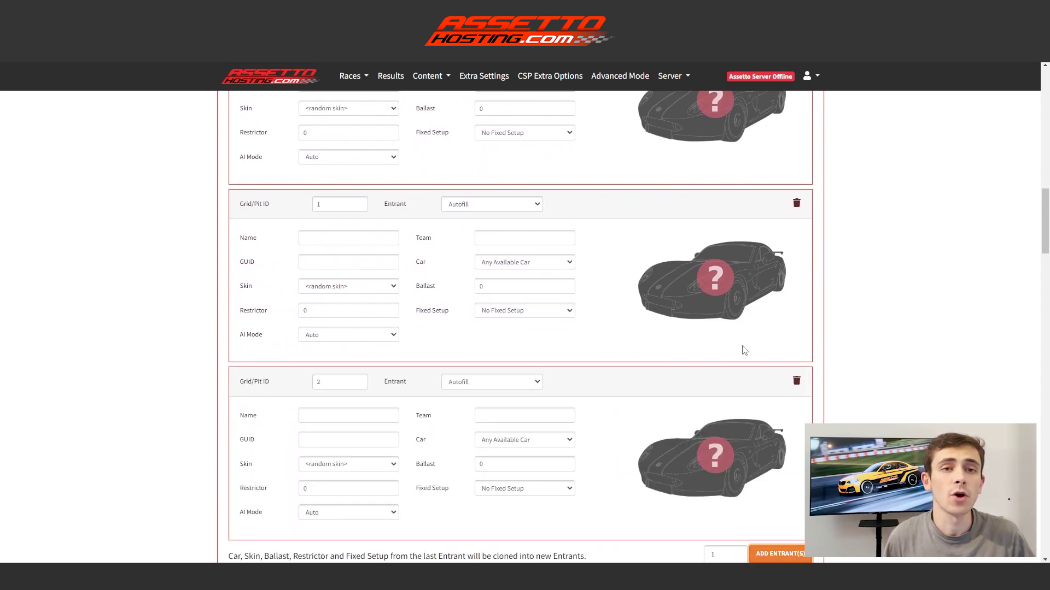
pyautogui.scroll(1, 651, 298)
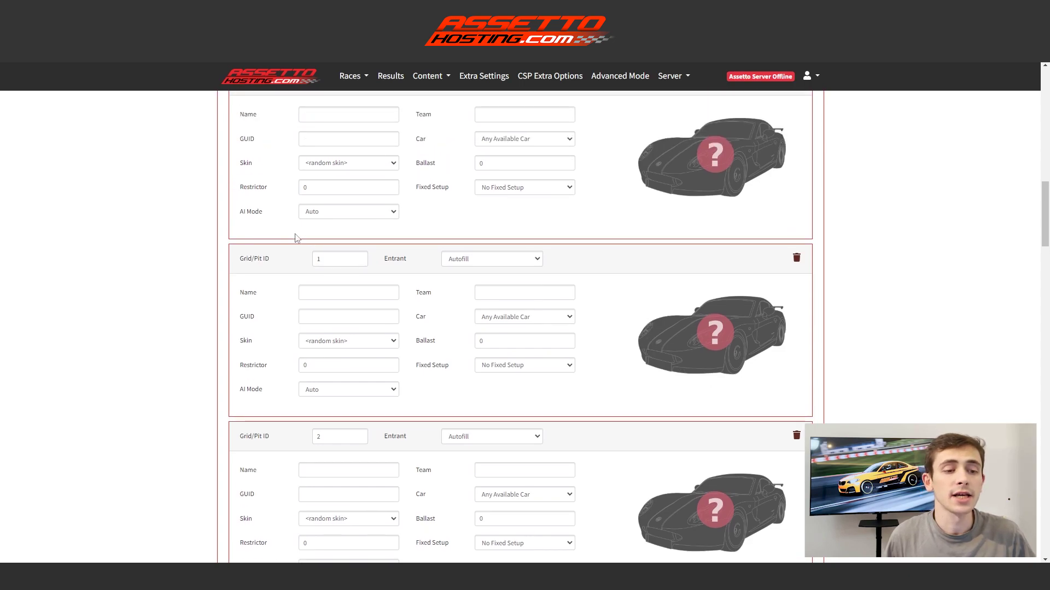
pyautogui.click(341, 212)
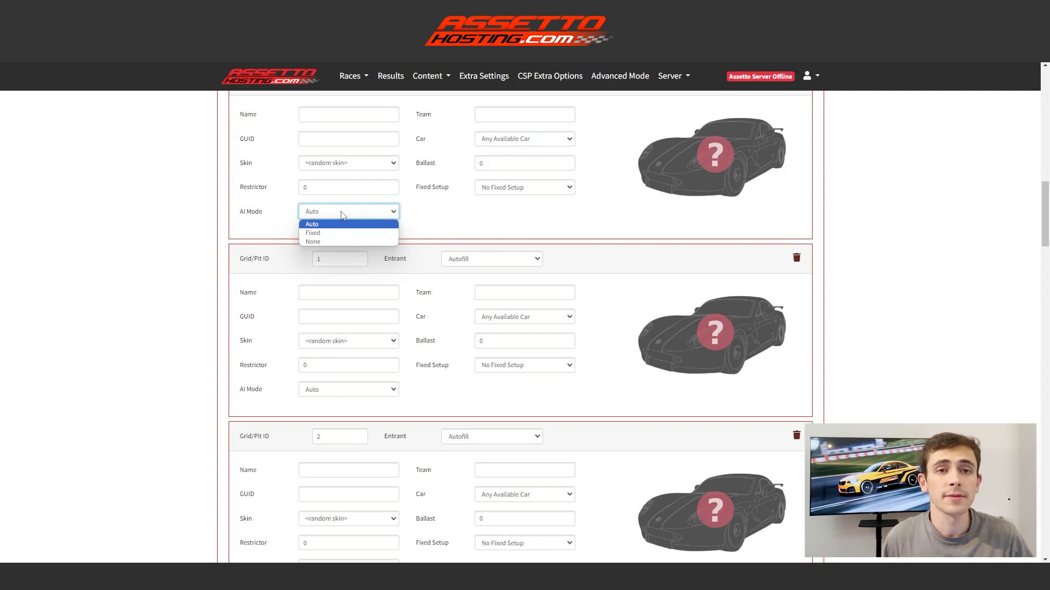
# Assign the Alfa Romeo 4C as the car for all three entrants.
pyautogui.click(526, 141)
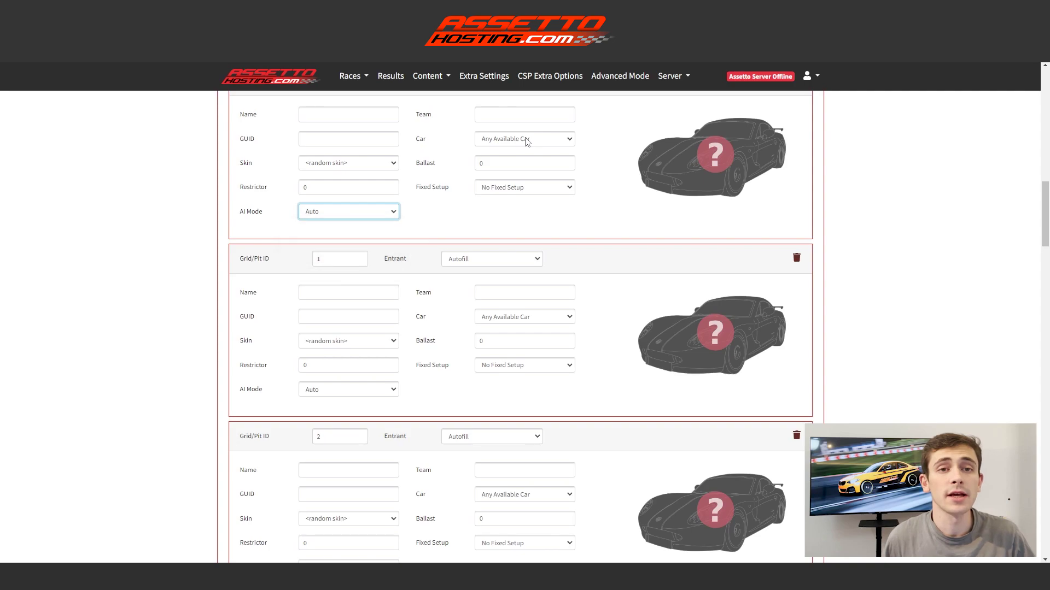
pyautogui.click(526, 160)
pyautogui.click(539, 317)
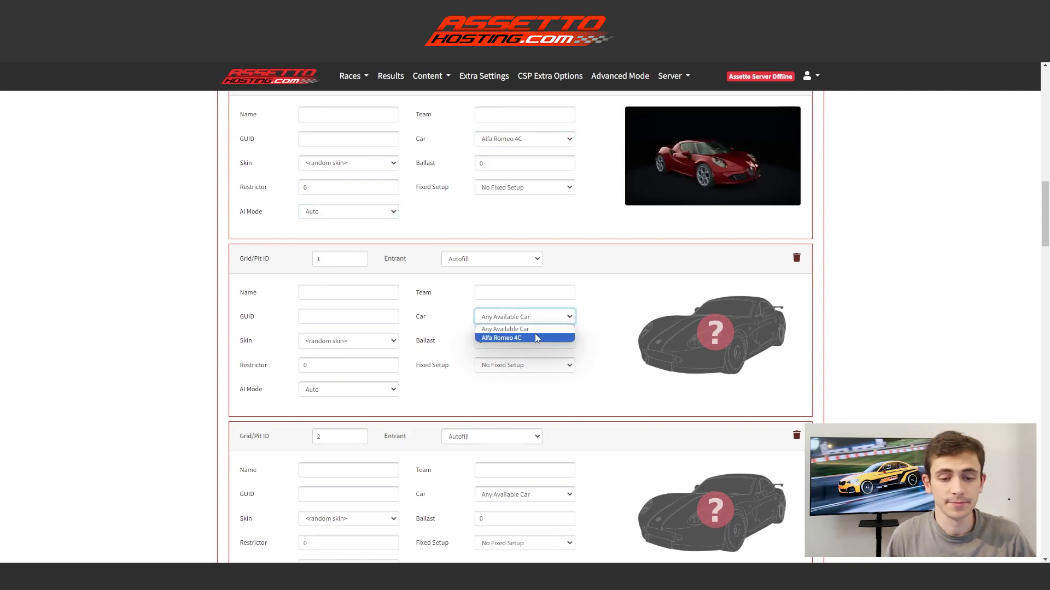
pyautogui.click(534, 338)
pyautogui.scroll(-1, 533, 343)
pyautogui.click(529, 441)
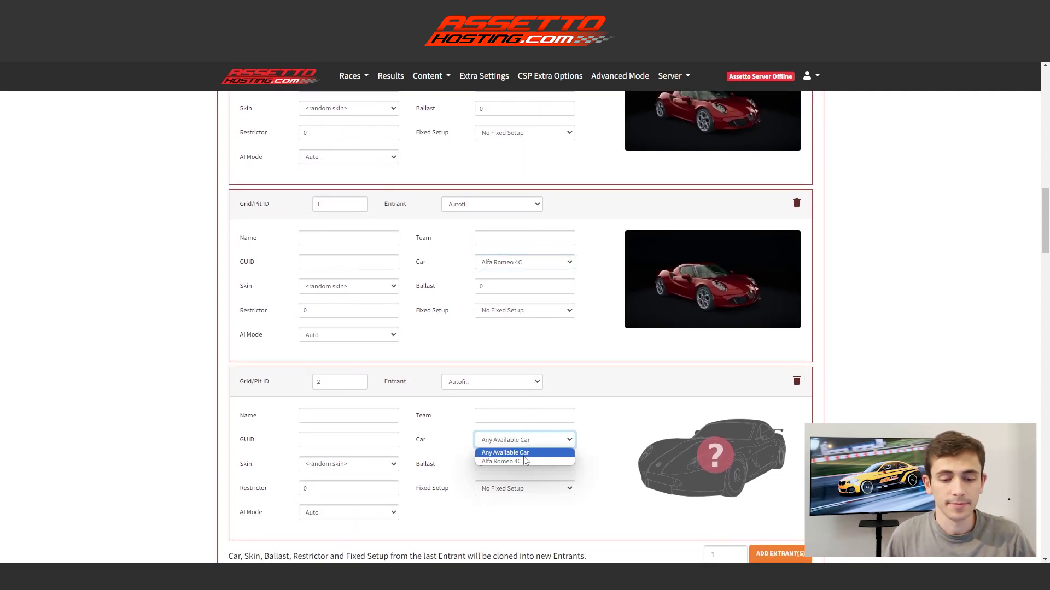
pyautogui.click(524, 460)
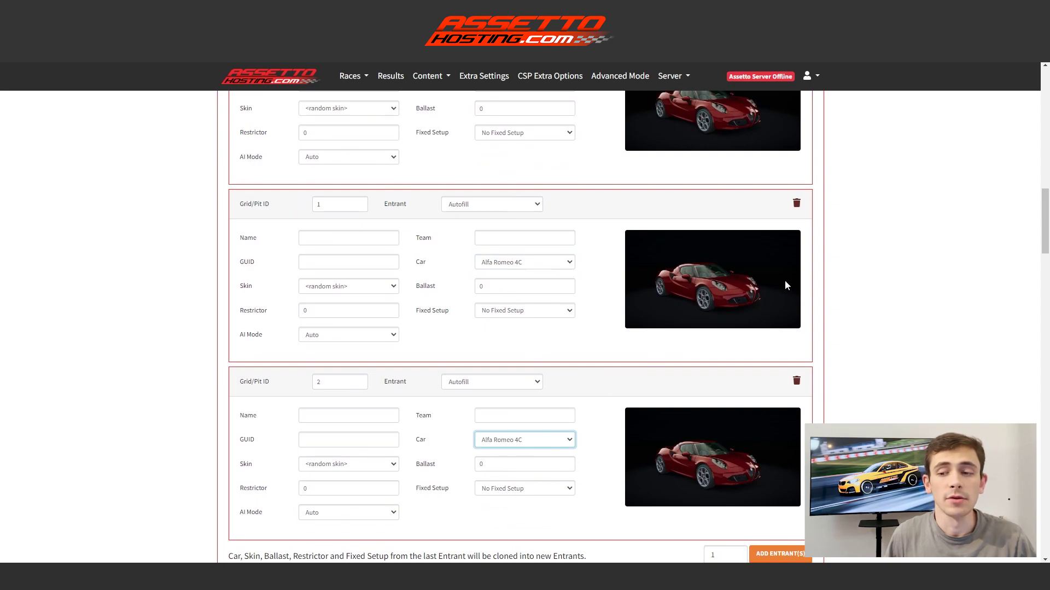
pyautogui.moveTo(1041, 204); pyautogui.dragTo(1022, 483)
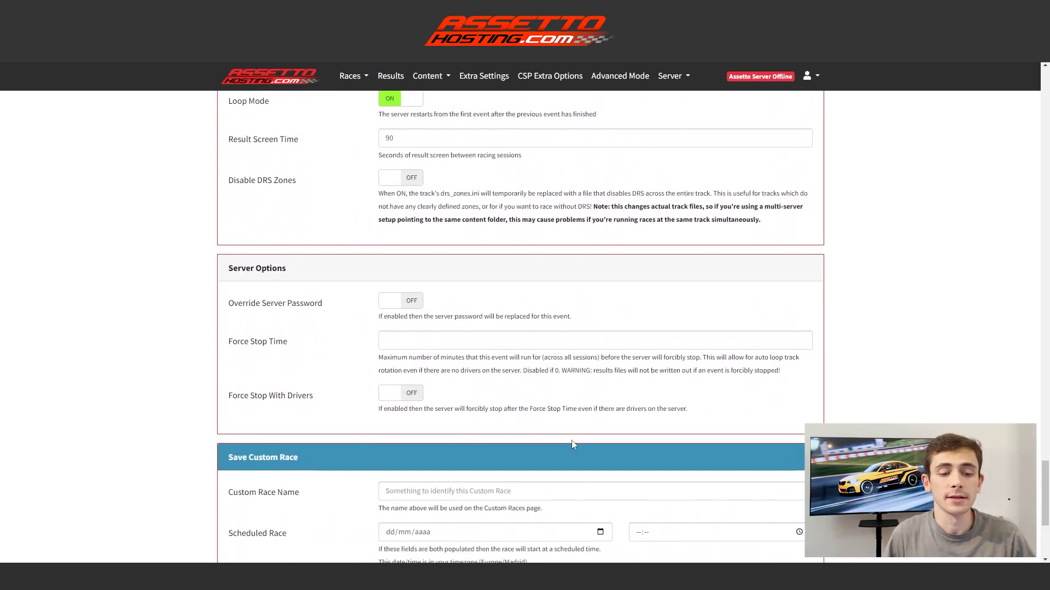
# Name the race 'Test Event' and save it as a custom race.
pyautogui.scroll(-1, 571, 441)
pyautogui.click(513, 432)
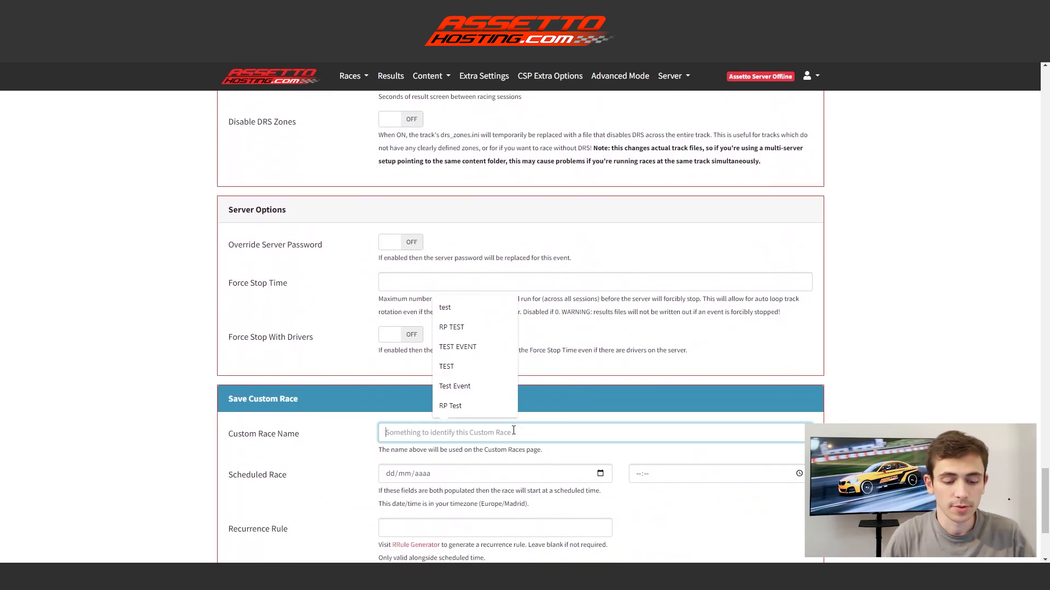
pyautogui.click(452, 386)
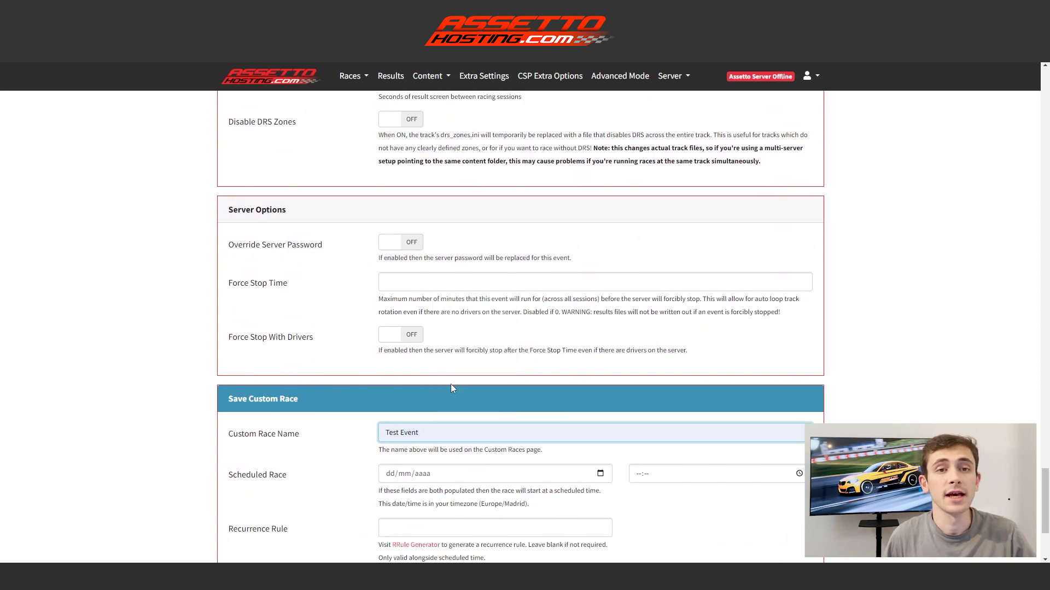
pyautogui.scroll(-3, 778, 366)
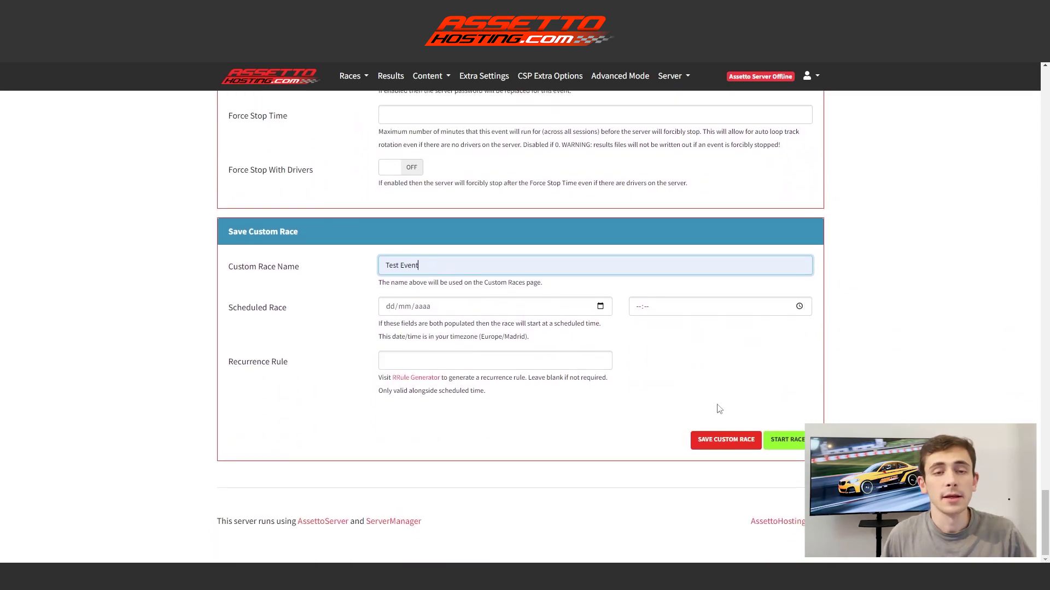
pyautogui.click(725, 442)
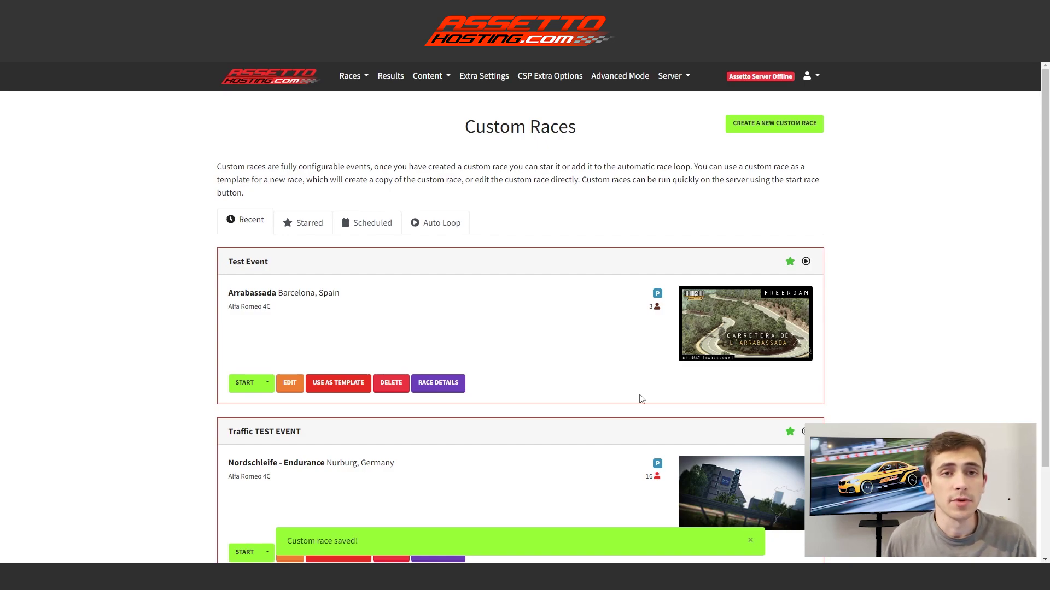
# Confirm EnableAi is true in Extra Settings and save them.
pyautogui.click(489, 81)
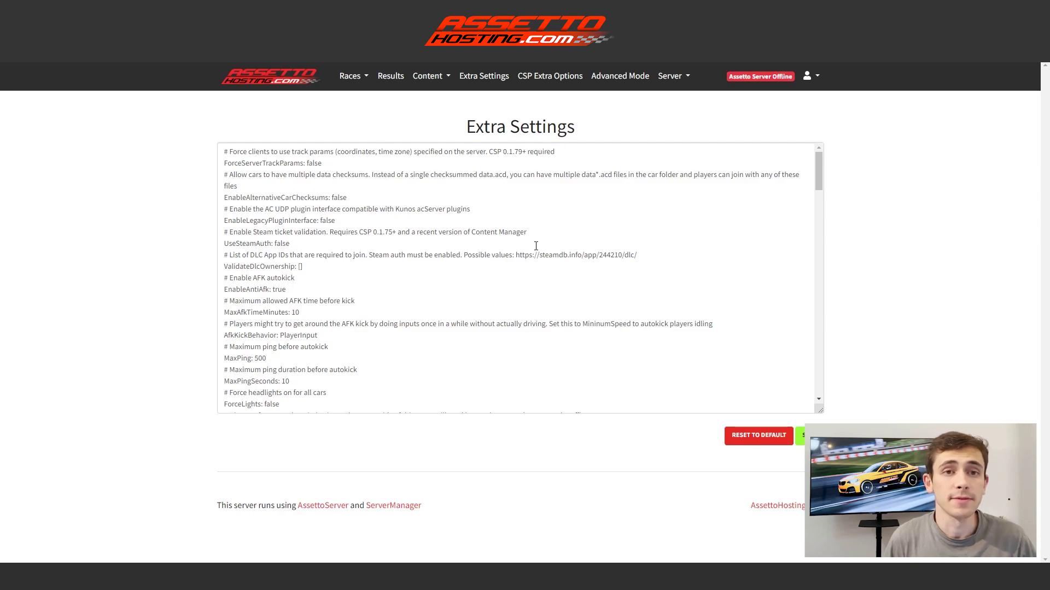
pyautogui.scroll(-8, 534, 244)
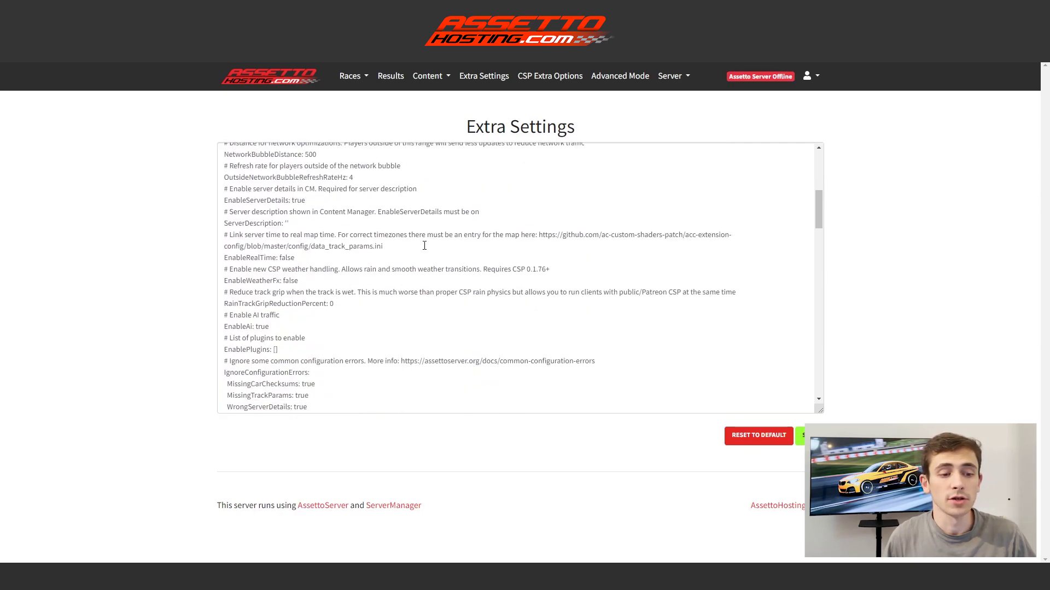
pyautogui.scroll(-3, 317, 257)
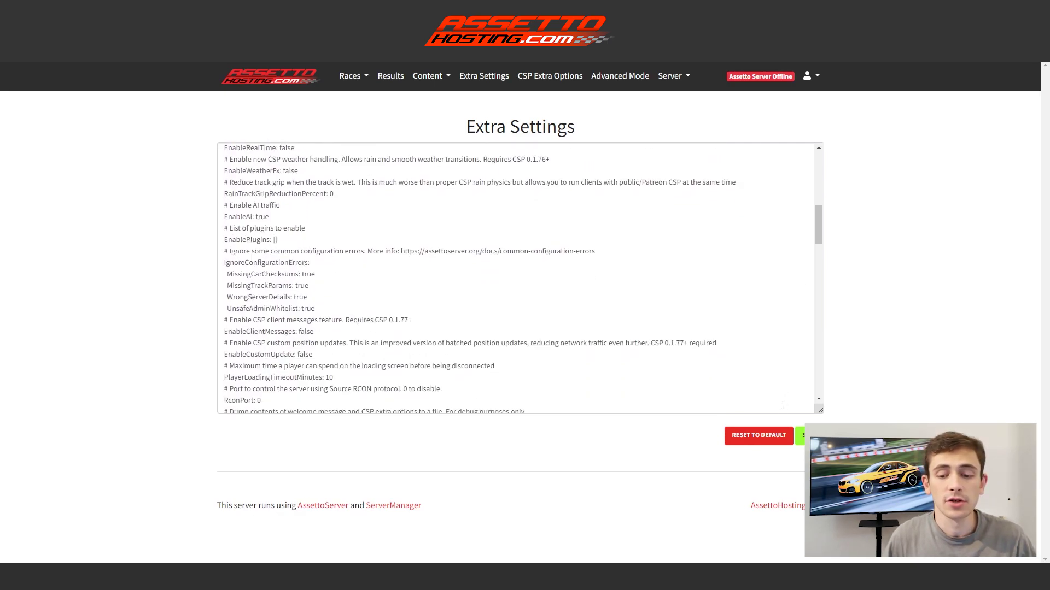
pyautogui.click(800, 436)
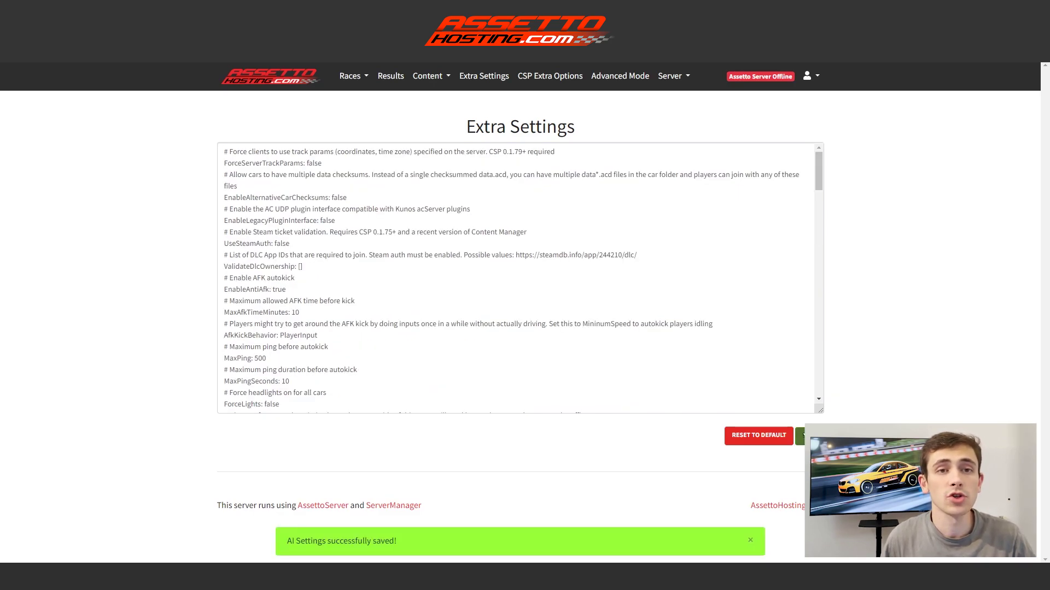
# View the CSP Extra Options config with its EXTRA_RULES, EXTRA_TWEAKS and CUSTOM_COLOR sections.
pyautogui.click(550, 76)
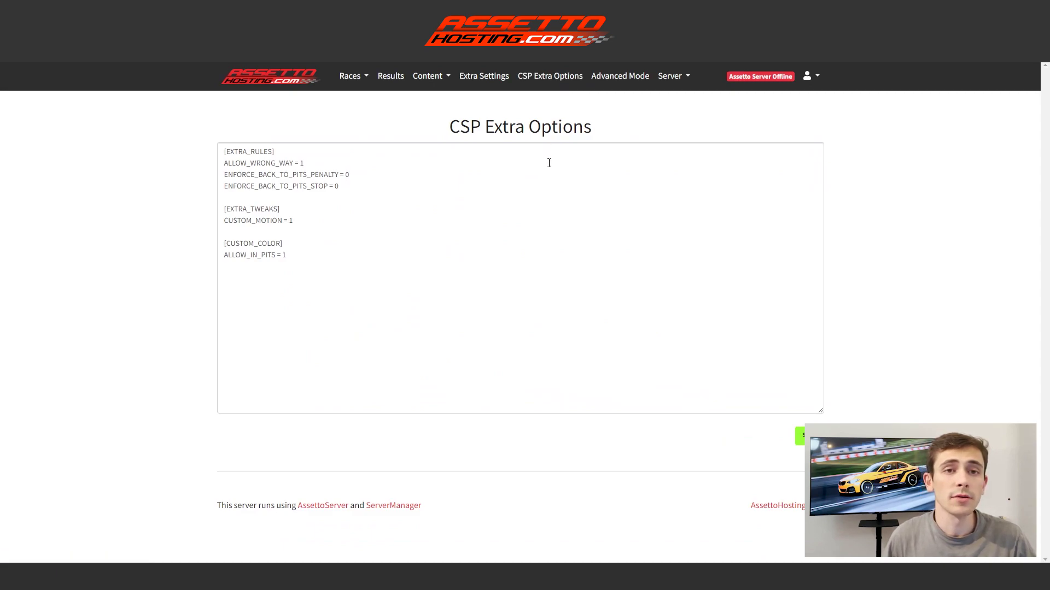
pyautogui.moveTo(308, 264); pyautogui.dragTo(213, 150)
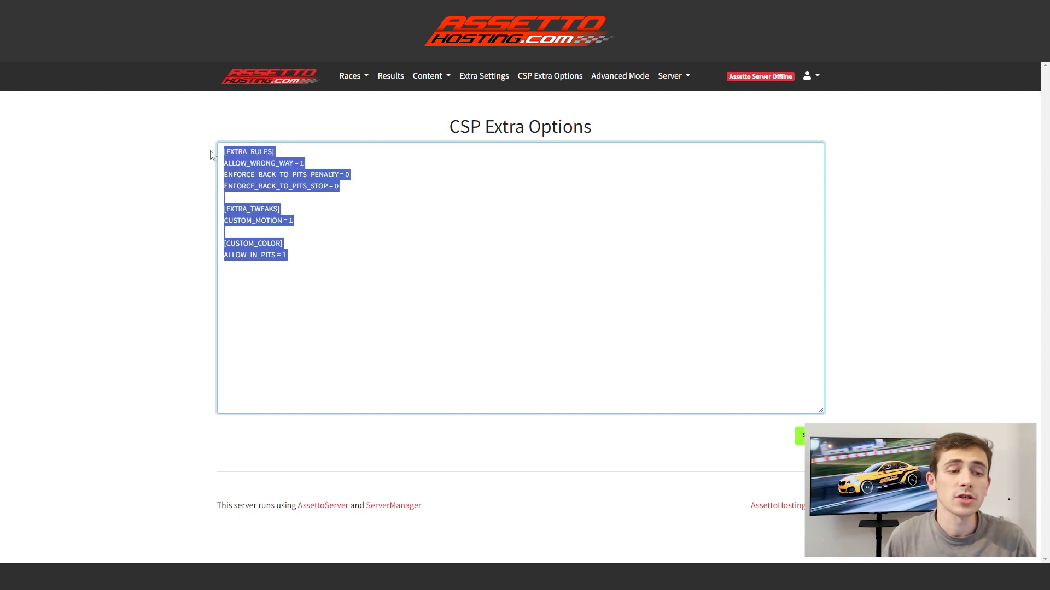
pyautogui.click(369, 214)
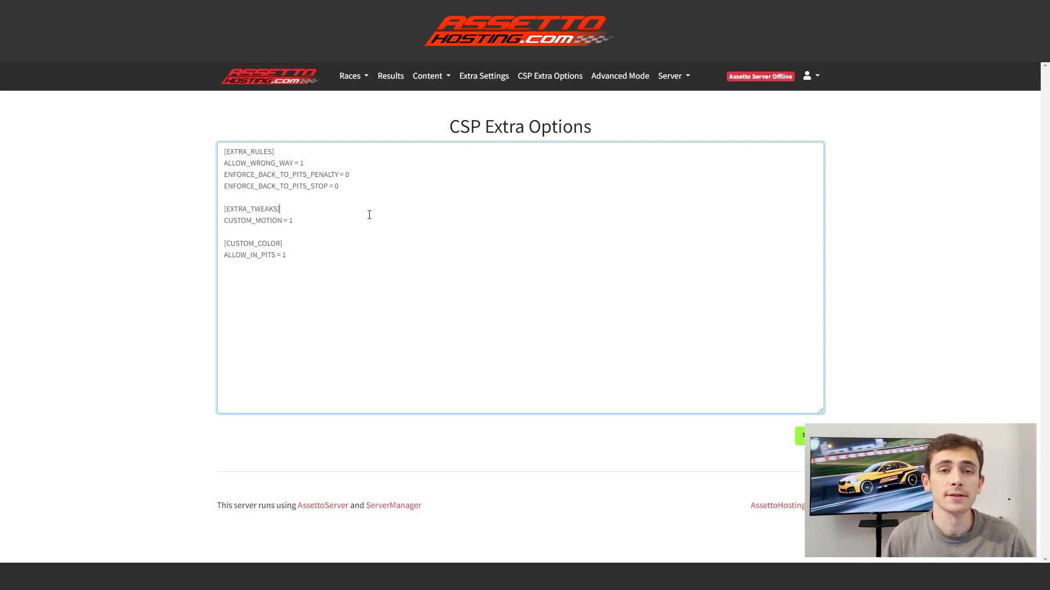
# Open Advanced Mode and look through the raw Server Config and Entry List.
pyautogui.click(620, 75)
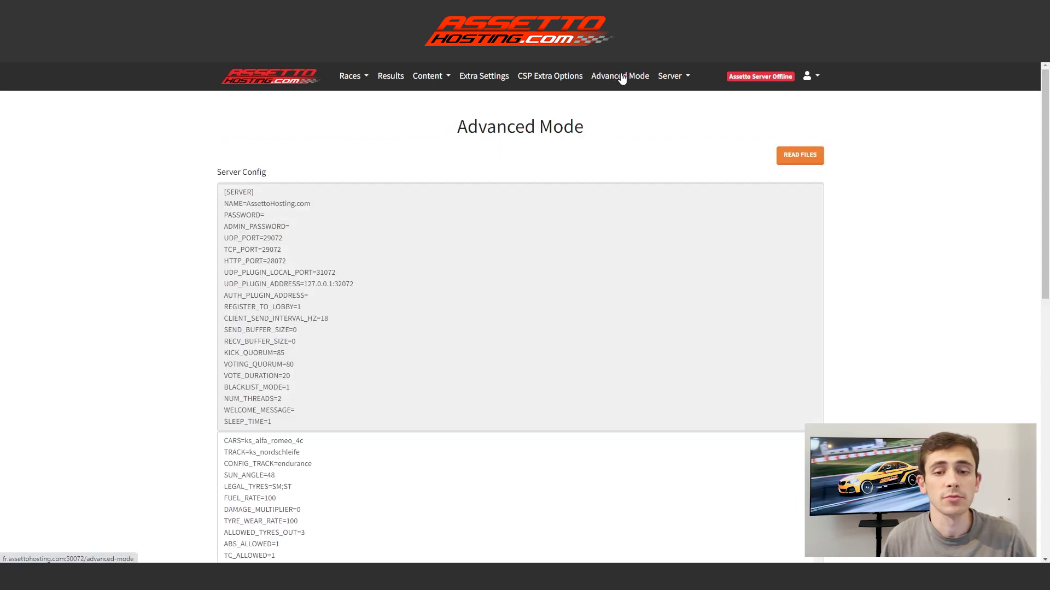
pyautogui.scroll(-1, 548, 208)
pyautogui.scroll(-3, 549, 208)
pyautogui.scroll(-3, 453, 239)
pyautogui.scroll(-1, 445, 245)
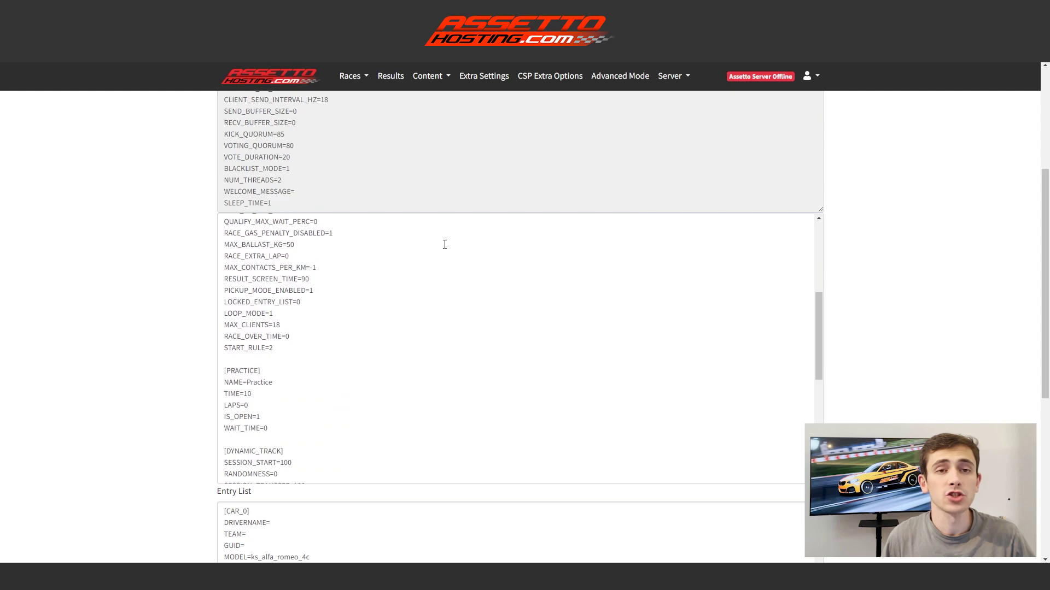
pyautogui.scroll(-3, 445, 245)
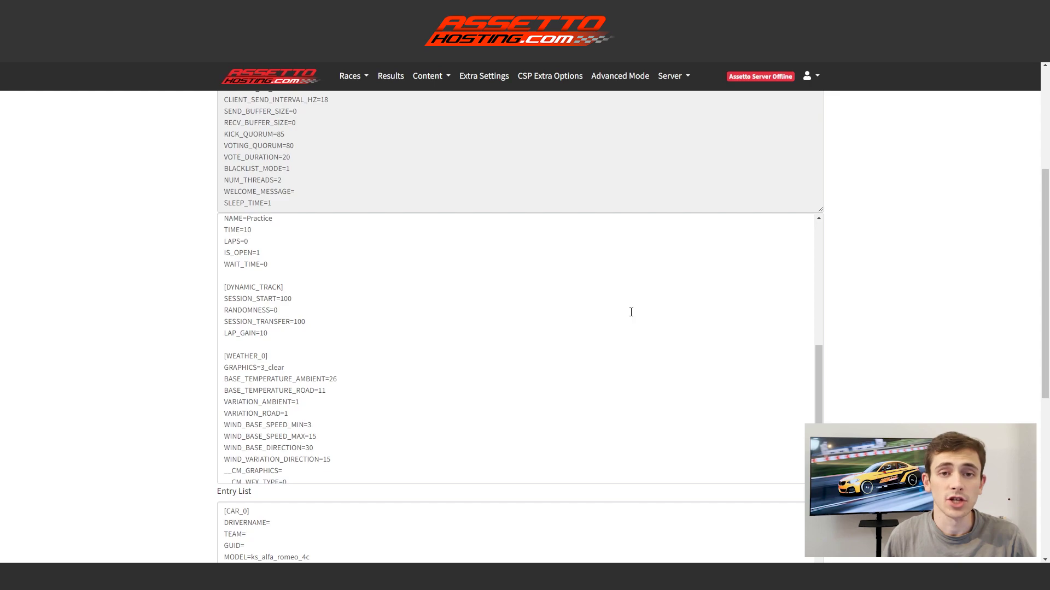
pyautogui.scroll(4, 877, 239)
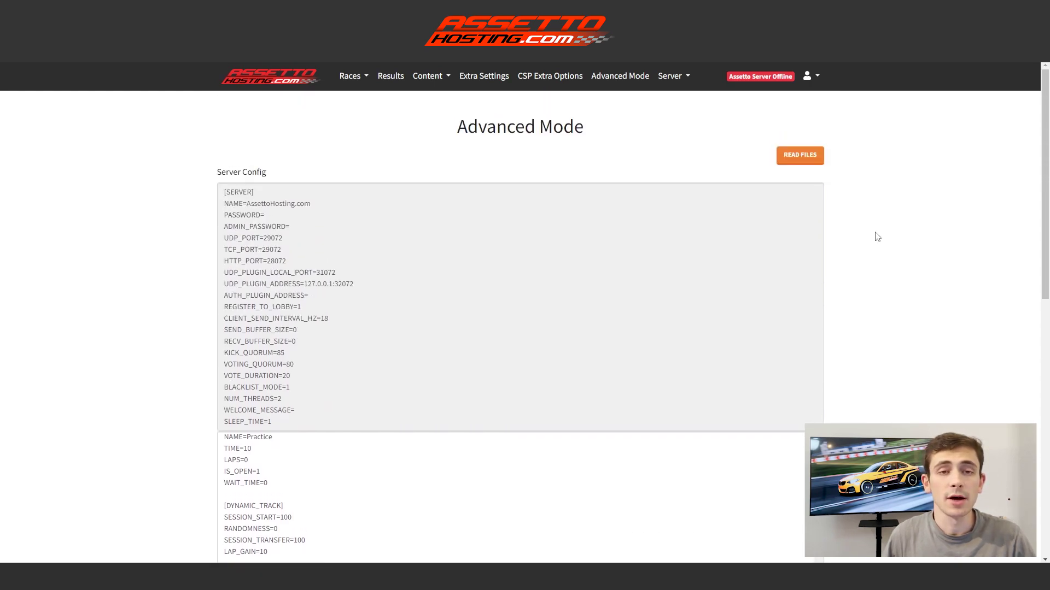
# Open the global server Options and check the AssettoHosting.com name and empty password fields.
pyautogui.click(673, 76)
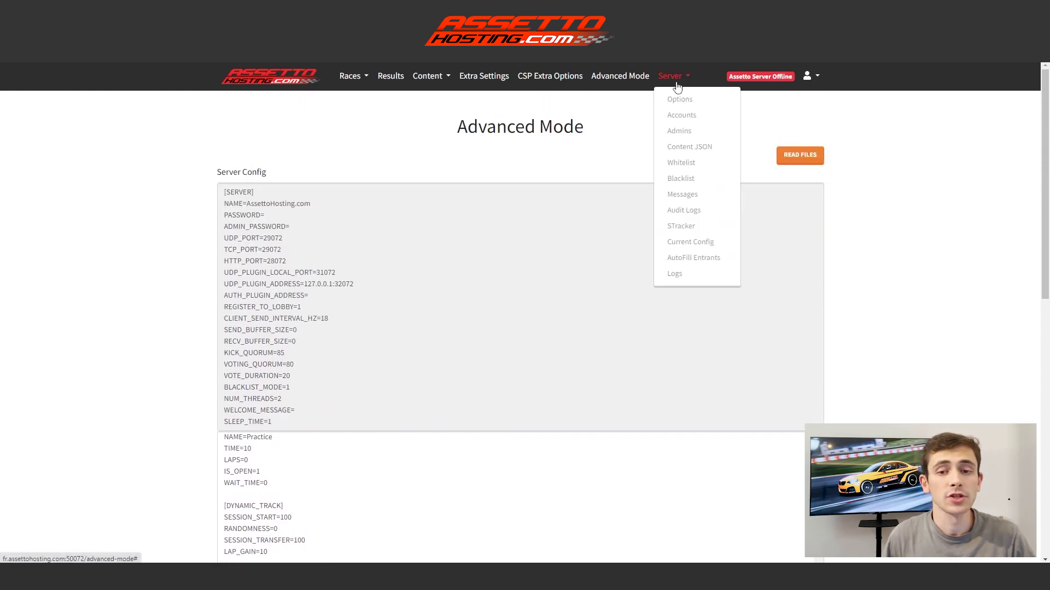
pyautogui.click(678, 99)
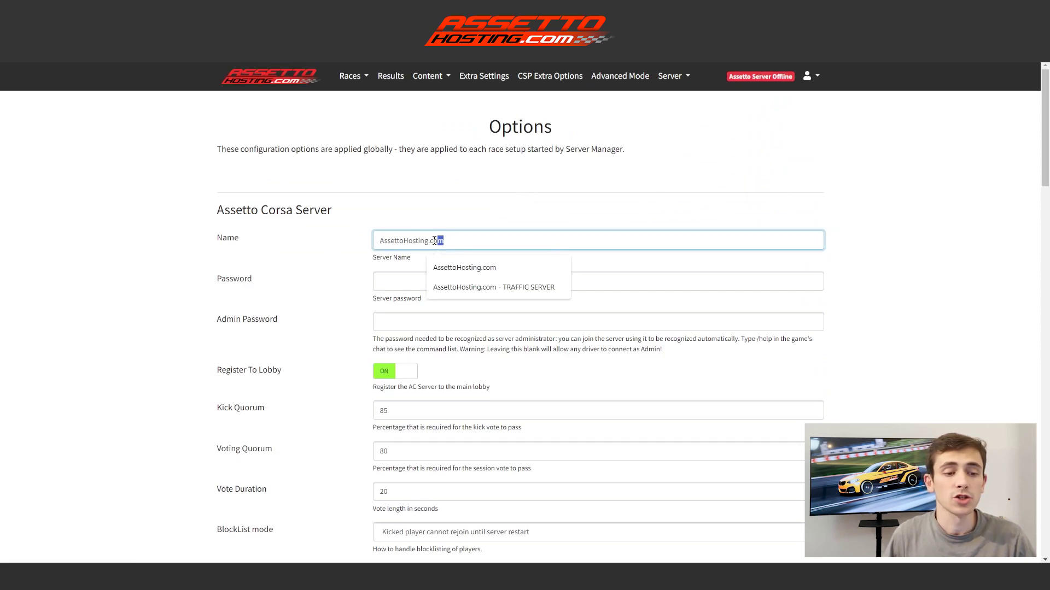
pyautogui.moveTo(443, 240); pyautogui.dragTo(379, 241)
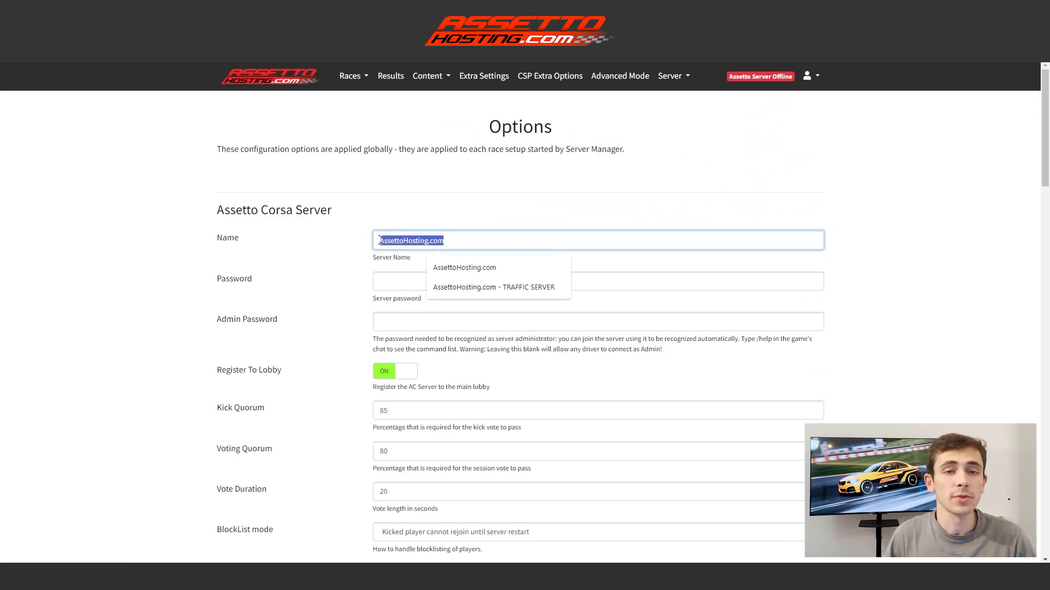
pyautogui.click(384, 283)
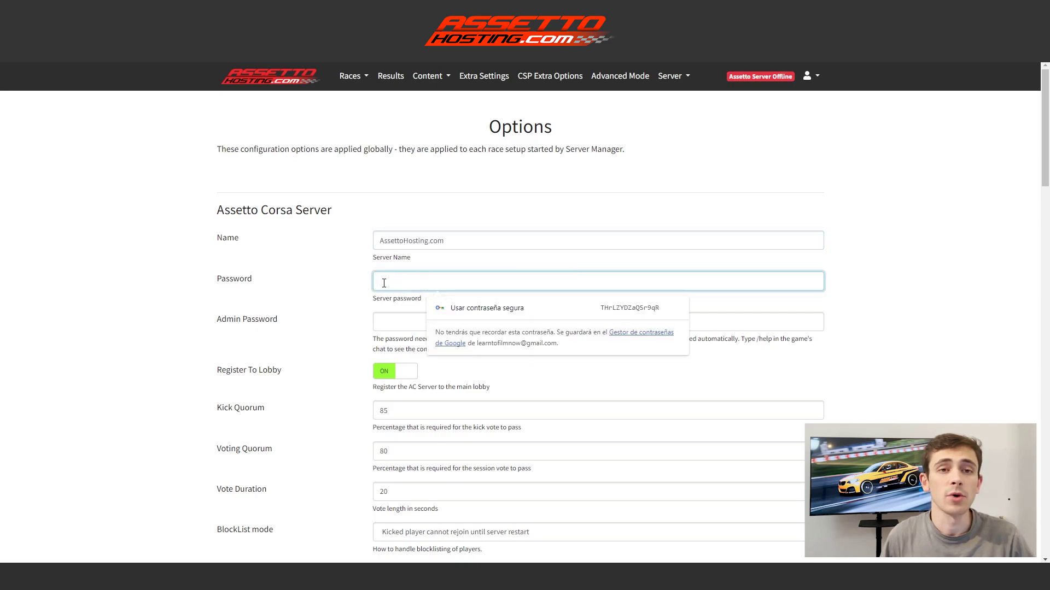
pyautogui.click(389, 317)
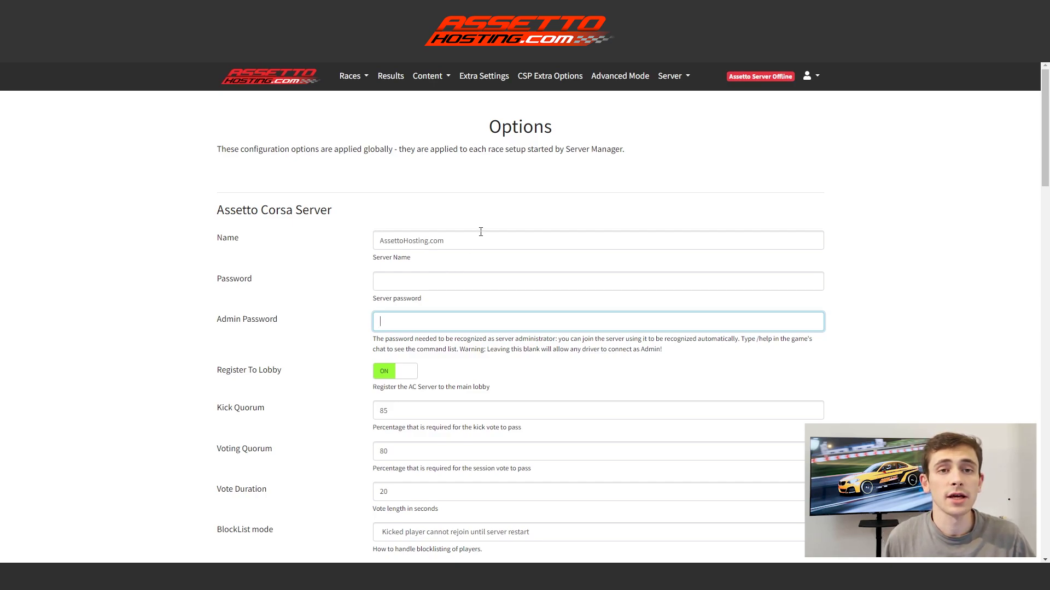
pyautogui.click(686, 77)
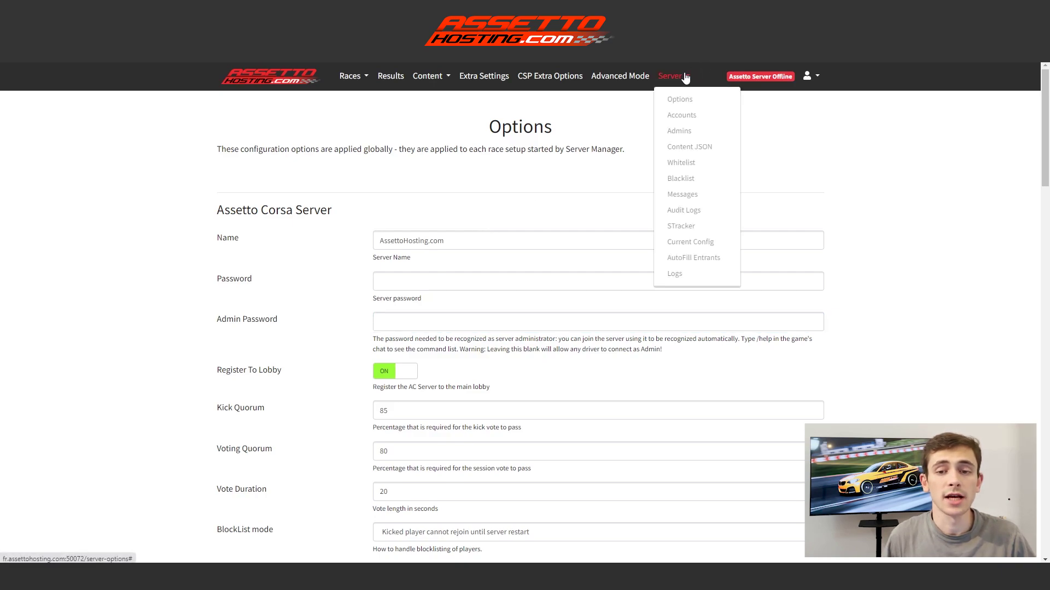
# Enter the administrator's Steam ID in the Admins list text area and save it.
pyautogui.click(685, 136)
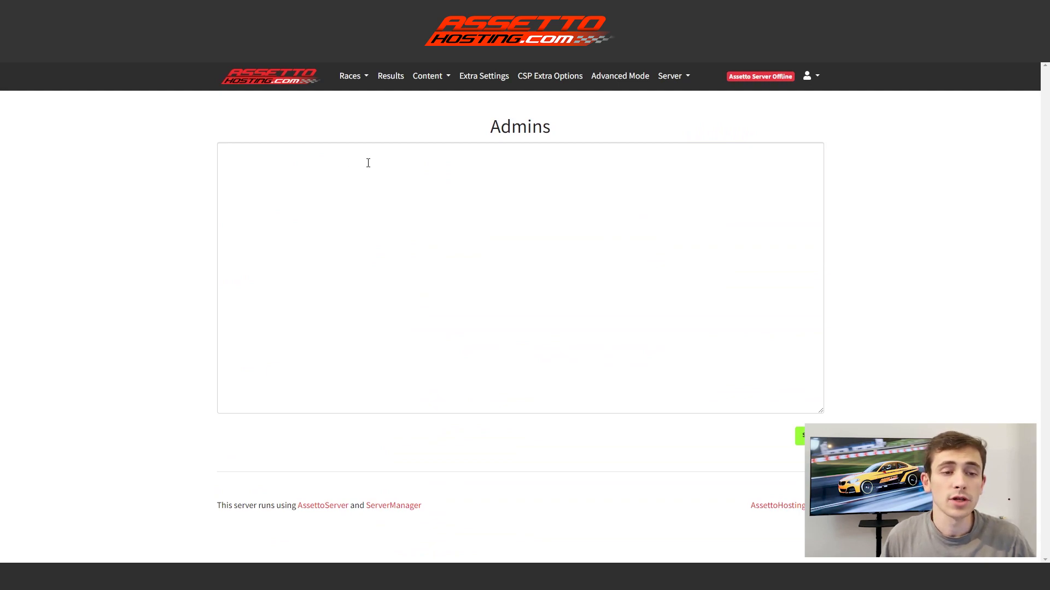
pyautogui.click(312, 159)
pyautogui.write('767754767457767456')
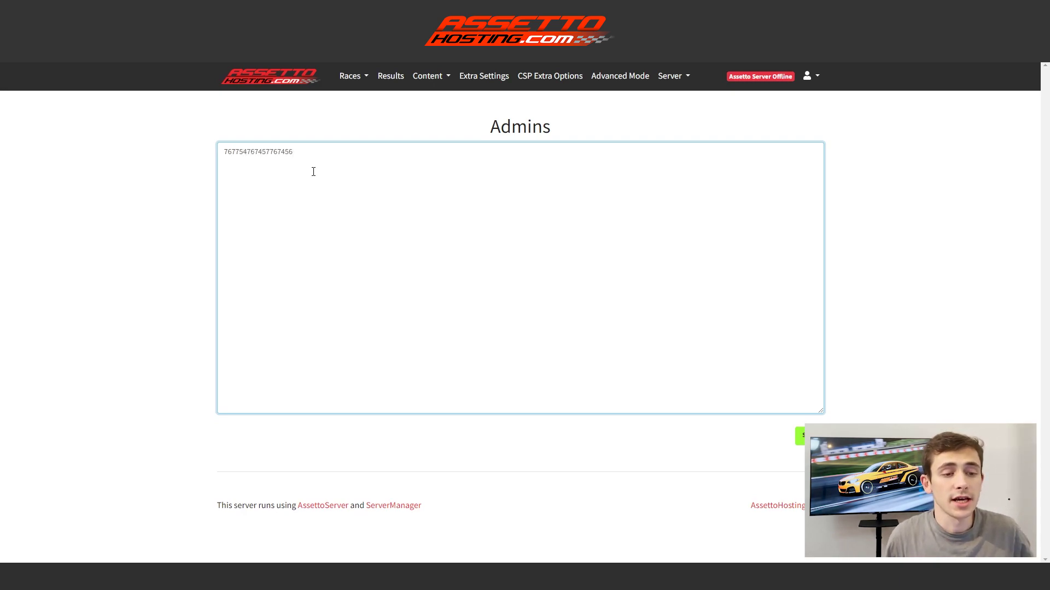
pyautogui.click(800, 435)
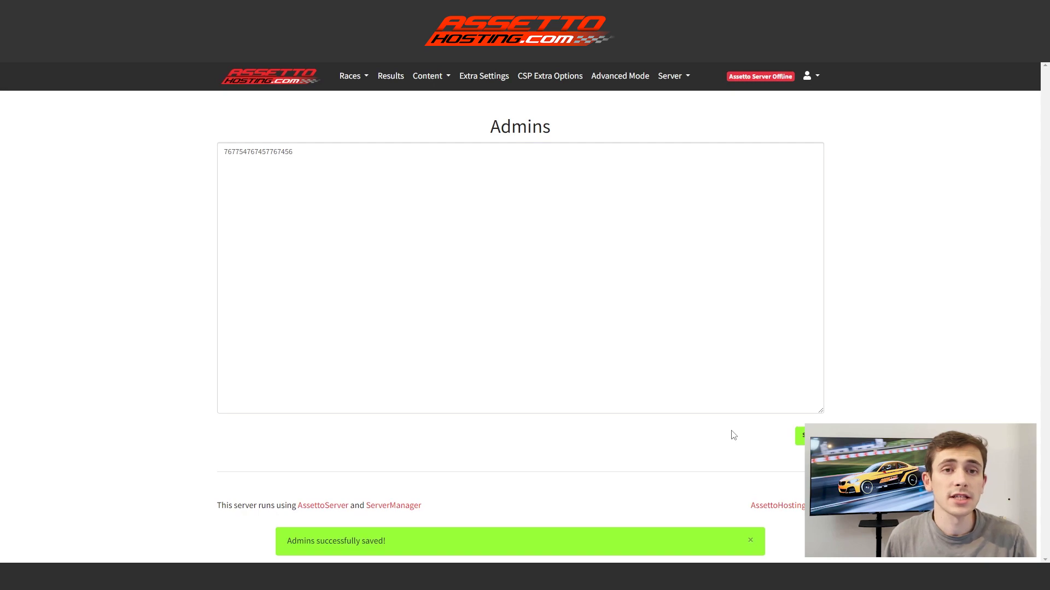
# Start the Test Event race from the existing custom races and join it via Content Manager.
pyautogui.click(360, 80)
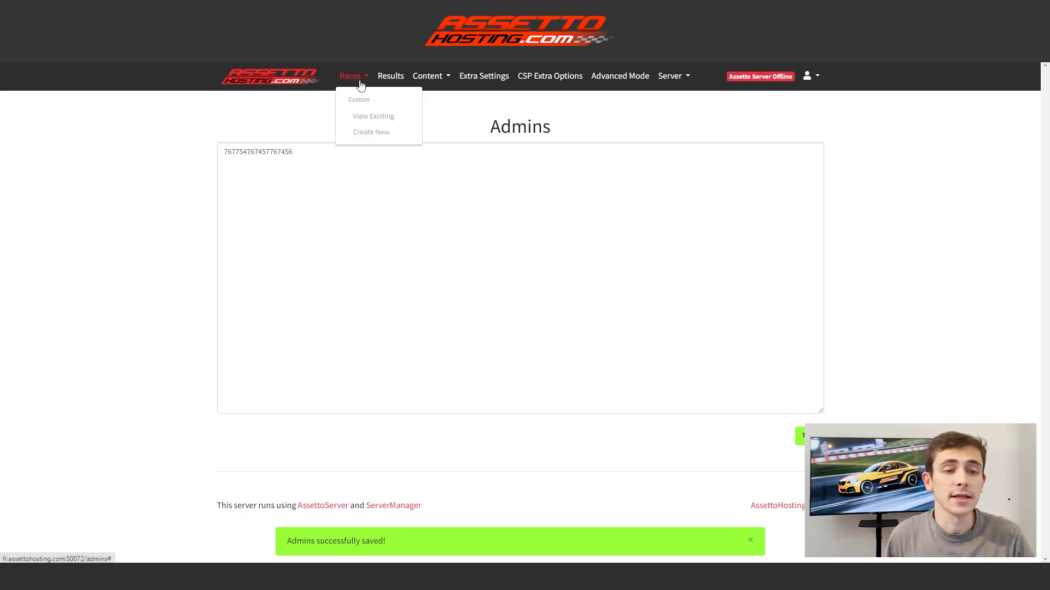
pyautogui.click(375, 118)
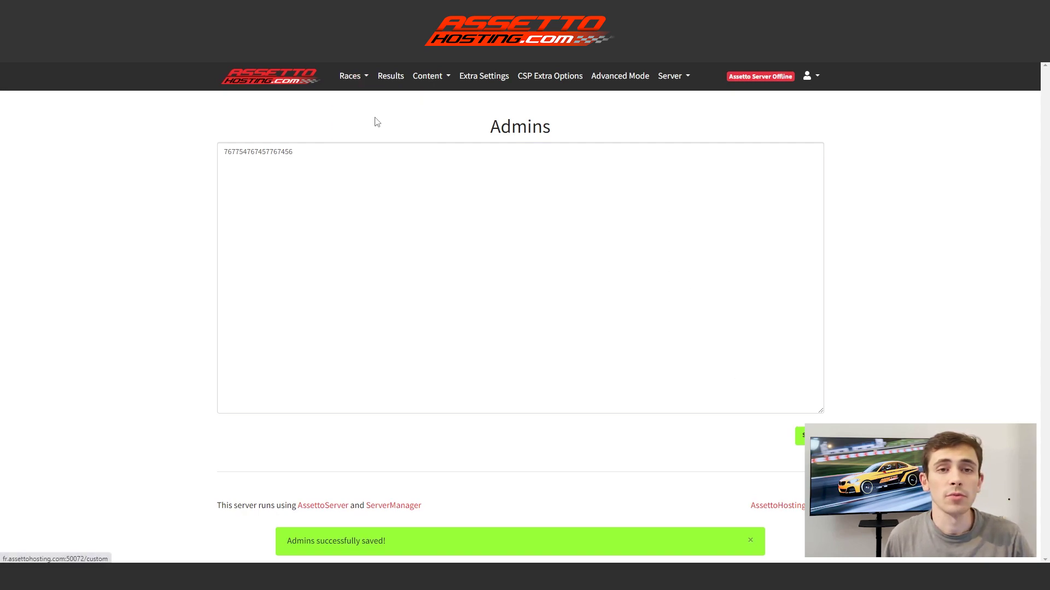
pyautogui.scroll(-1, 367, 151)
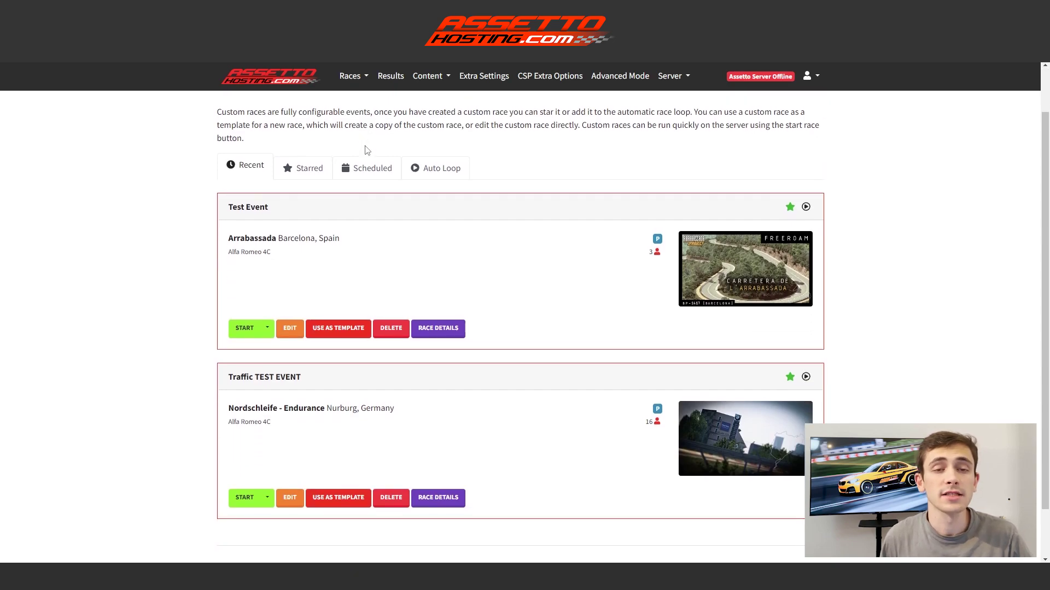
pyautogui.click(244, 331)
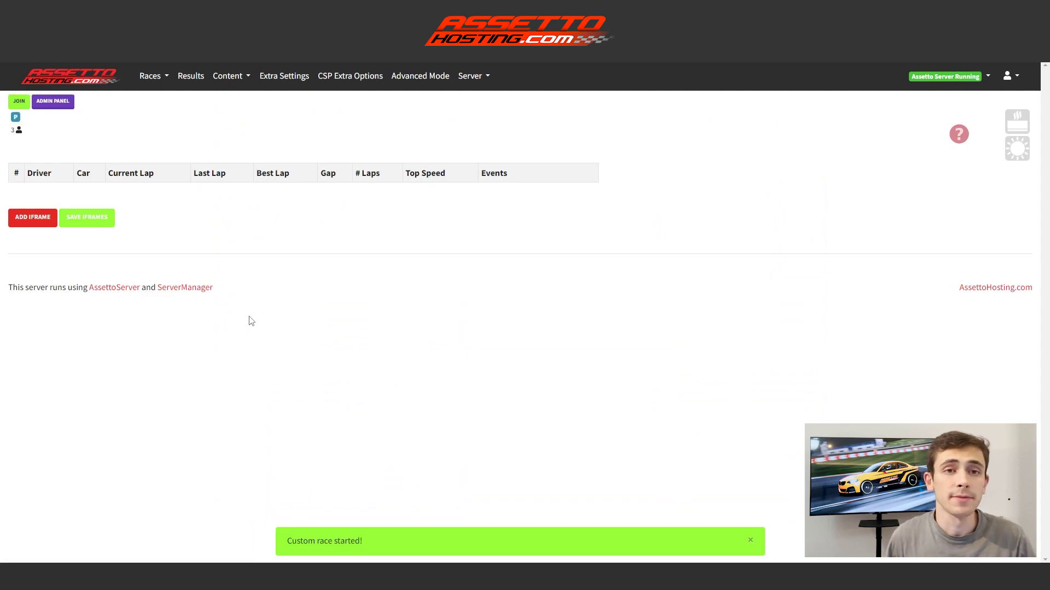
pyautogui.click(19, 102)
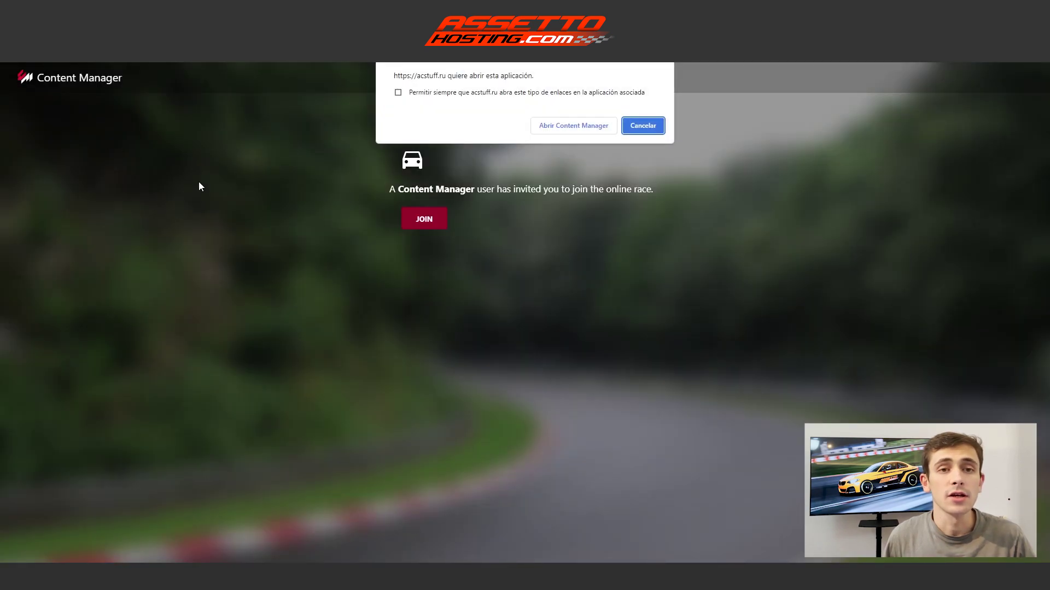